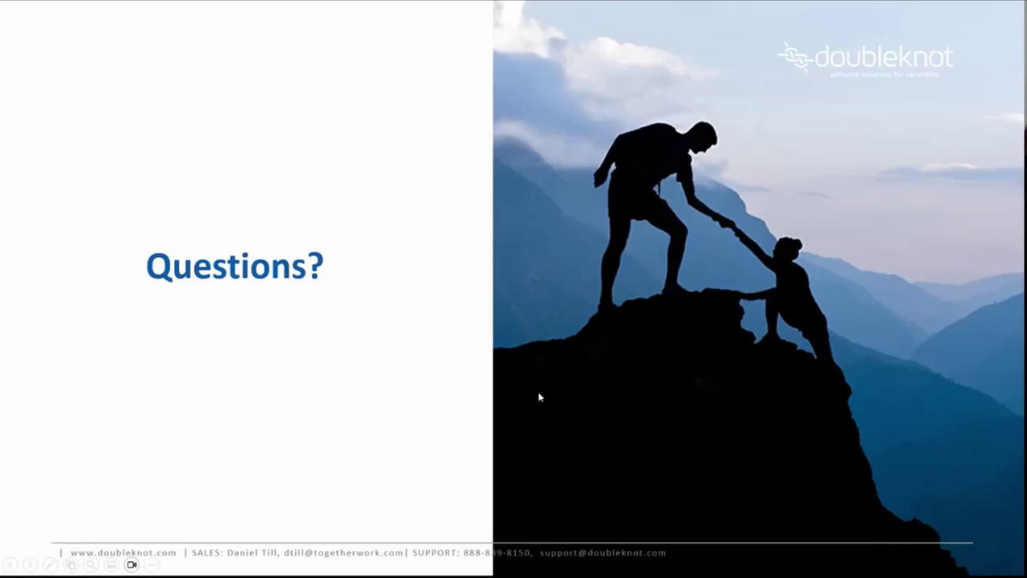
Step: Leave the presentation, switch to the Doubleknot site in Chrome, and open the Communication Suite from the City Art Museum feature list
key(Escape)
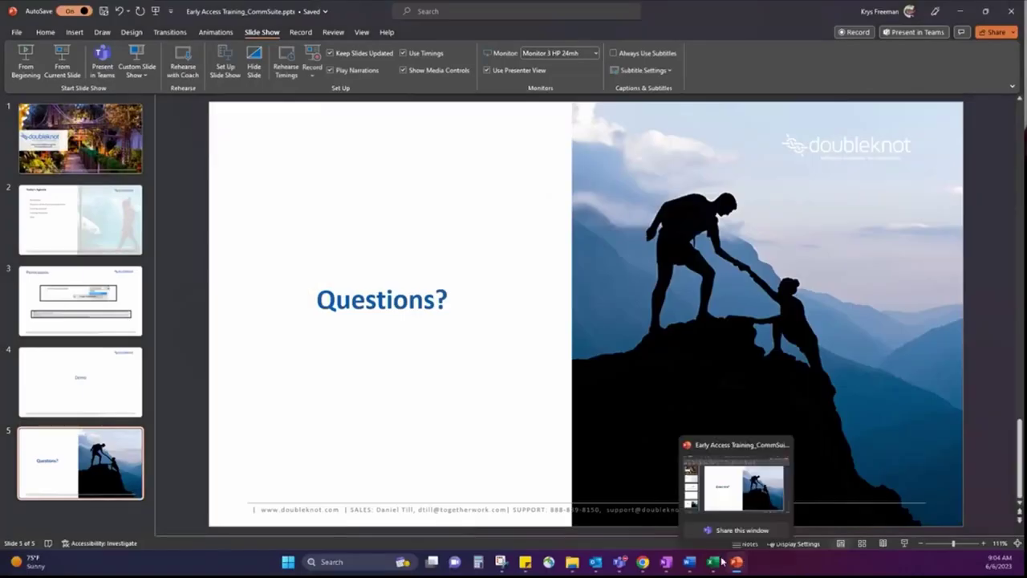
click(959, 12)
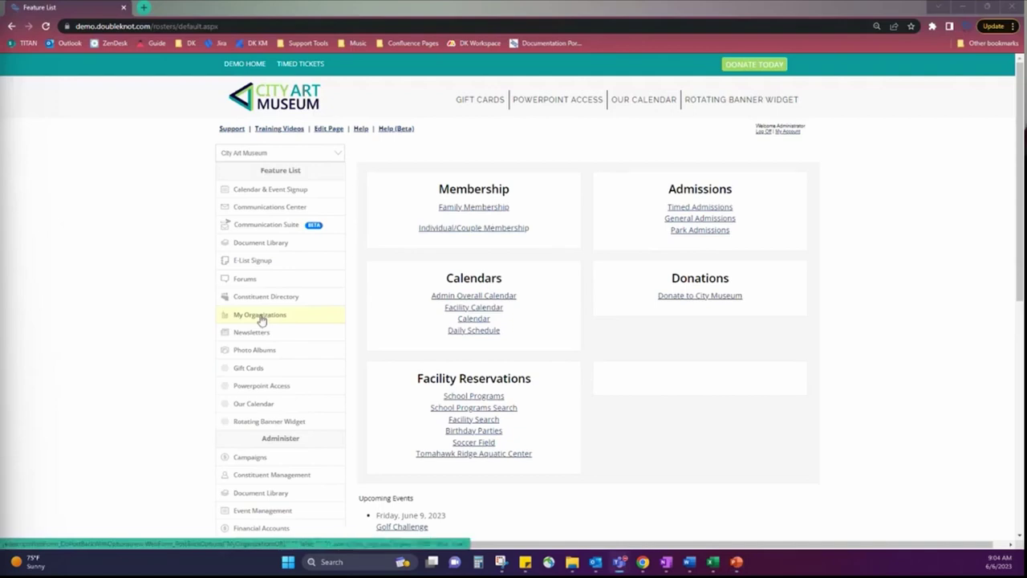
click(340, 232)
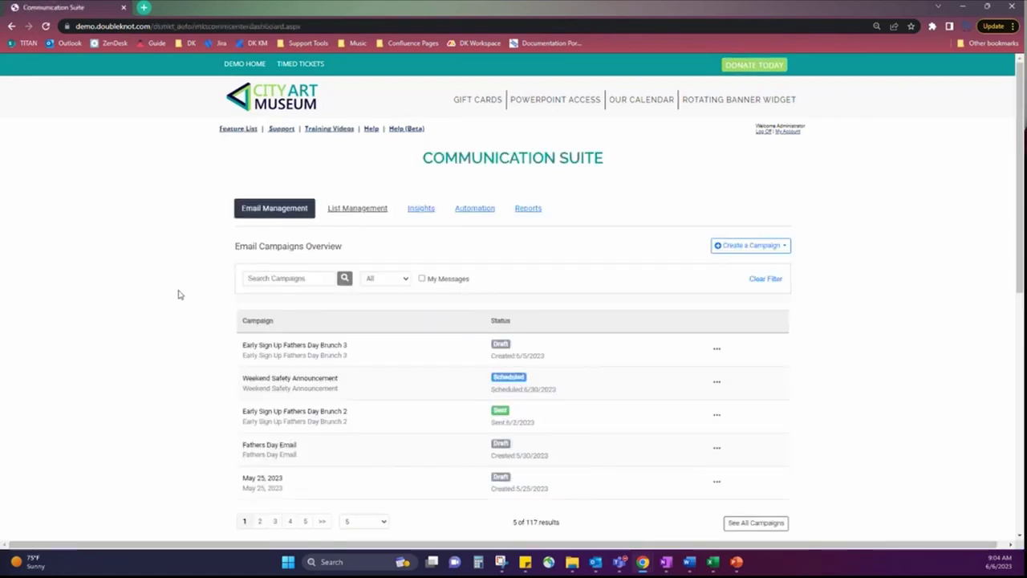
Step: Search the email campaigns for "father", then clear the search and check the status filter choices
scroll(178, 296, down, 2)
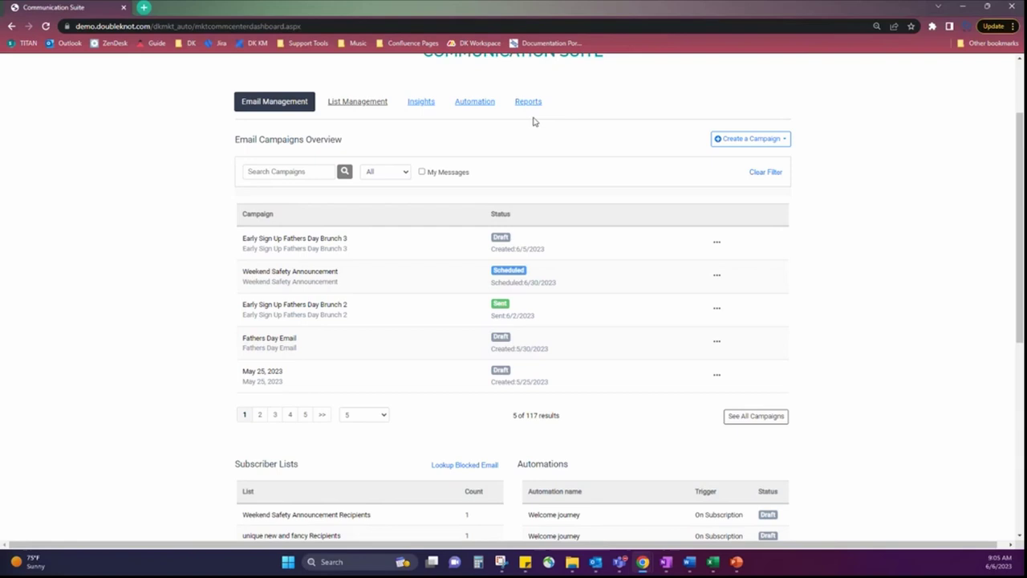
click(256, 172)
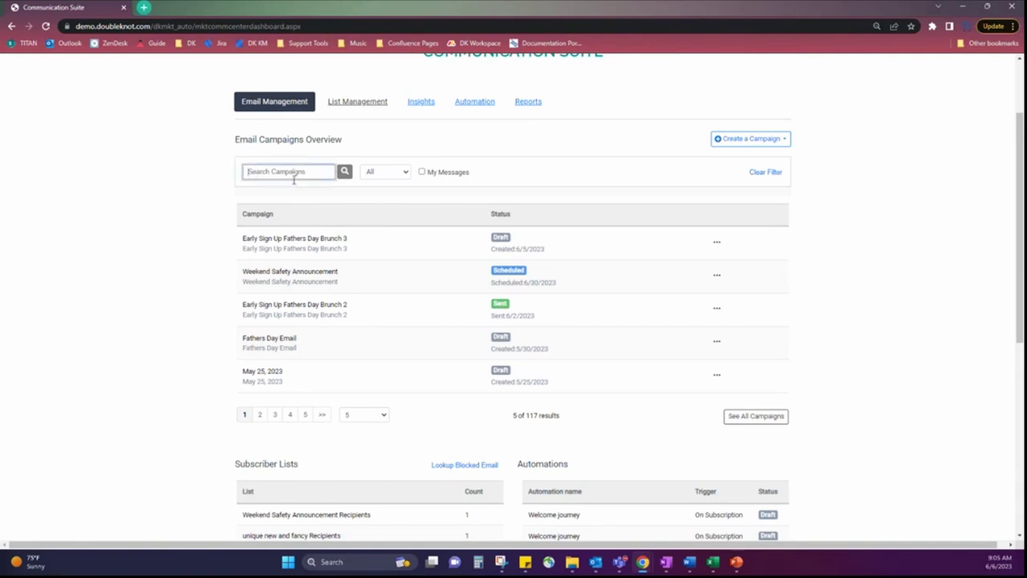
text(father)
click(345, 171)
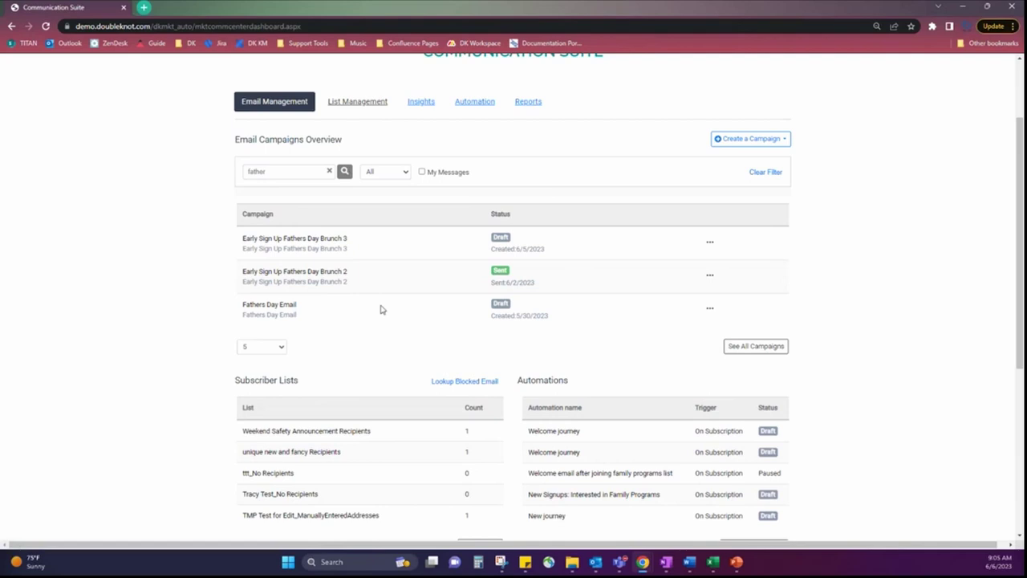
click(329, 171)
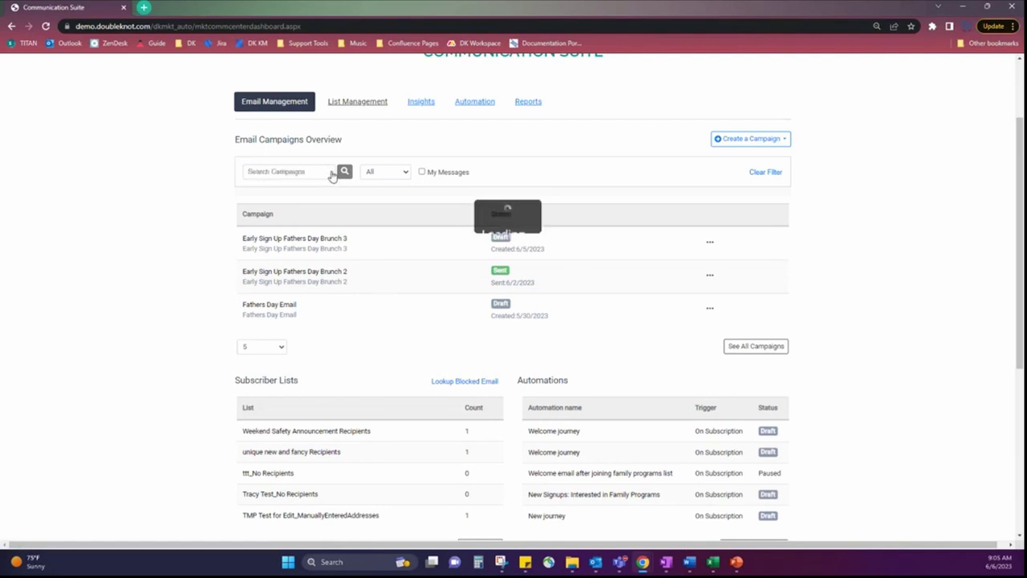
click(405, 171)
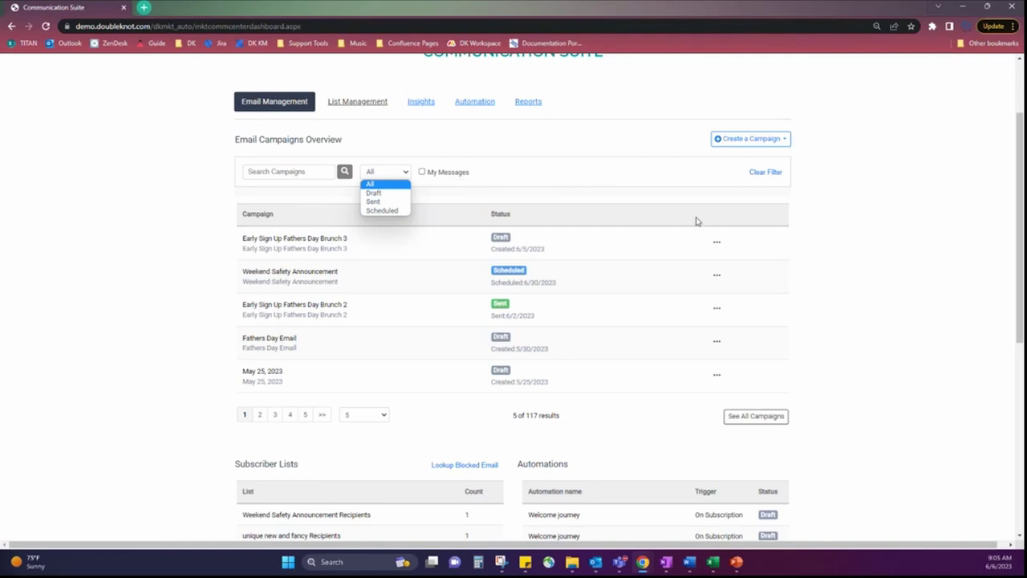
click(769, 176)
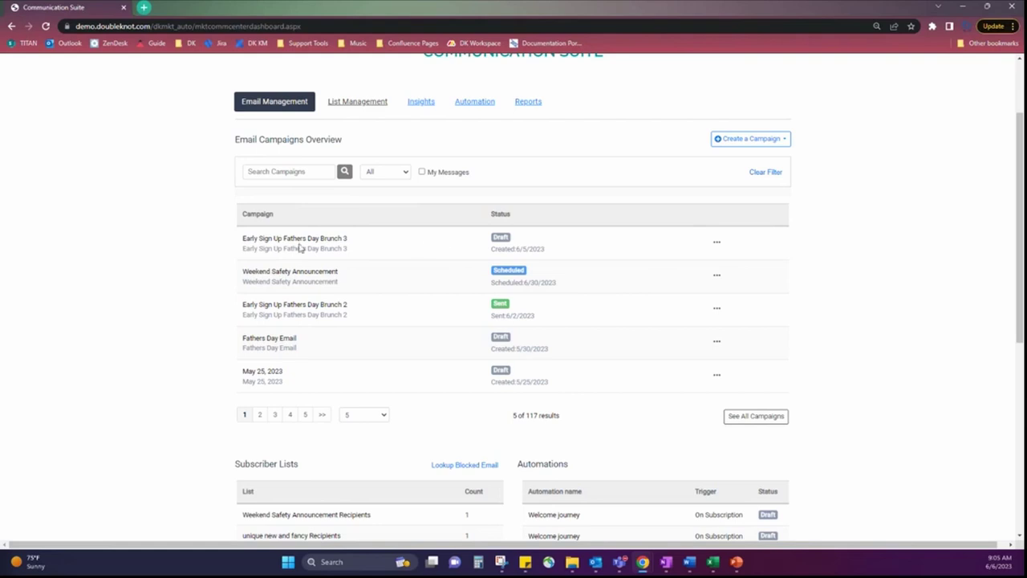
Step: Review the actions available for the draft Fathers Day Brunch 3, scheduled Weekend Safety Announcement and sent Fathers Day Brunch 2 campaigns
drag(243, 238, 243, 260)
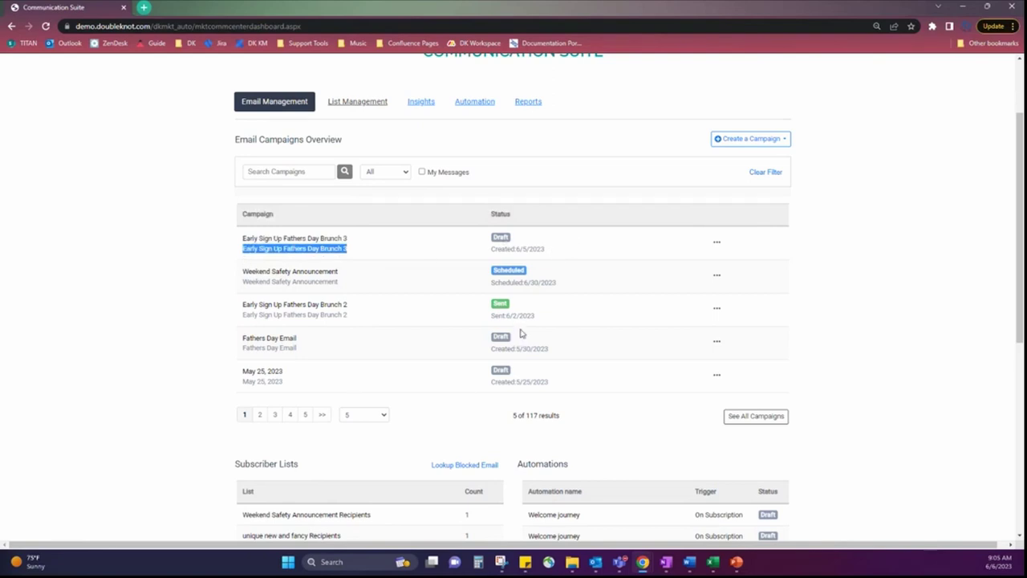
click(718, 243)
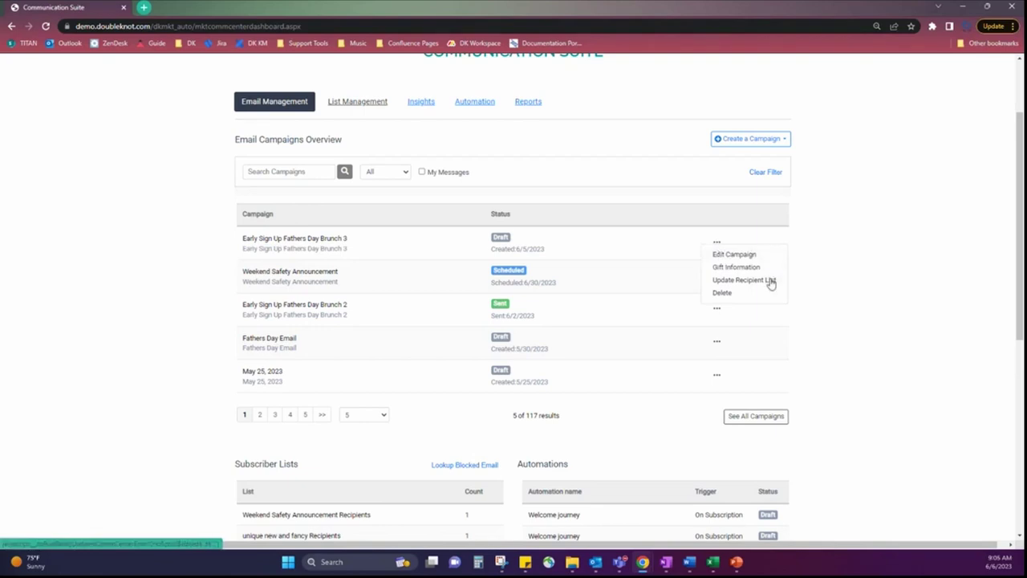
click(837, 283)
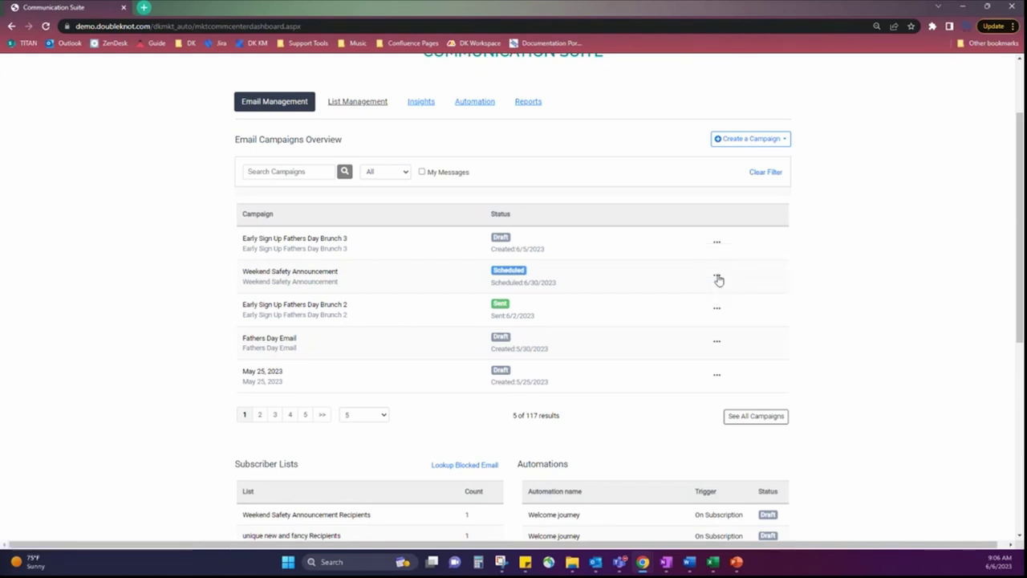
click(717, 278)
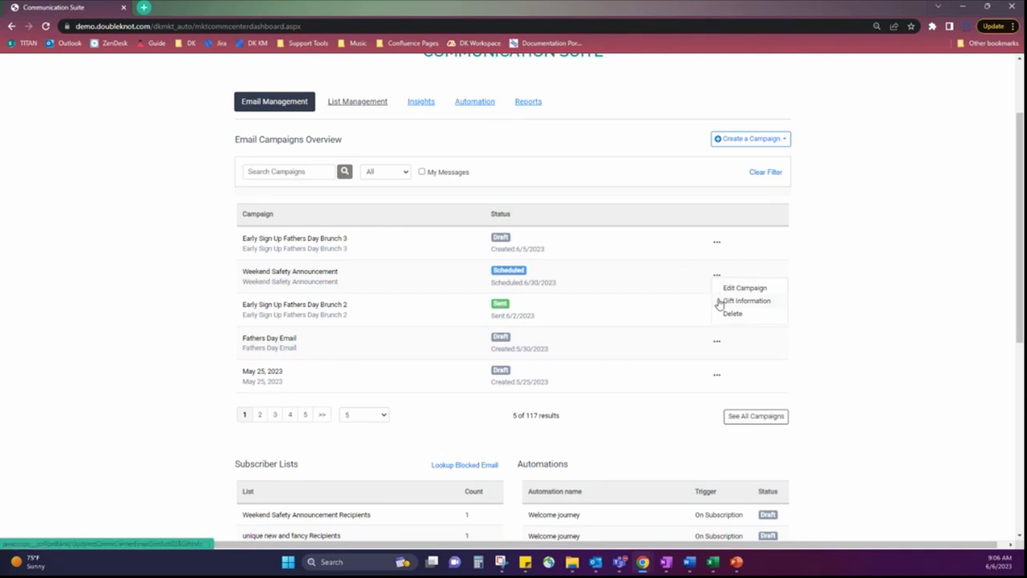
click(799, 290)
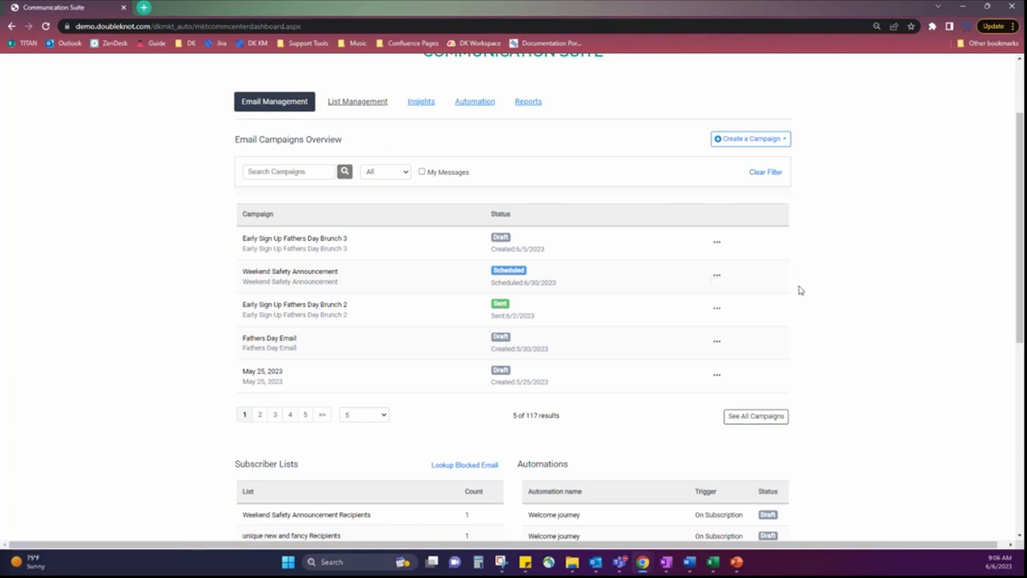
click(716, 309)
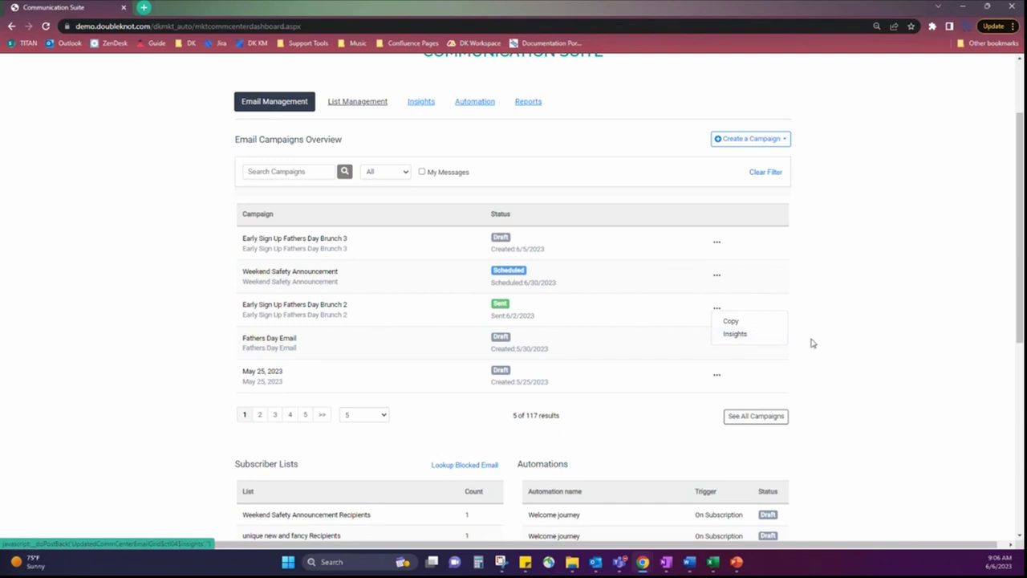
Step: Examine the results-per-page options for campaigns and the Subscriber Lists and Automations overviews on the dashboard
scroll(812, 344, down, 1)
scroll(812, 343, down, 2)
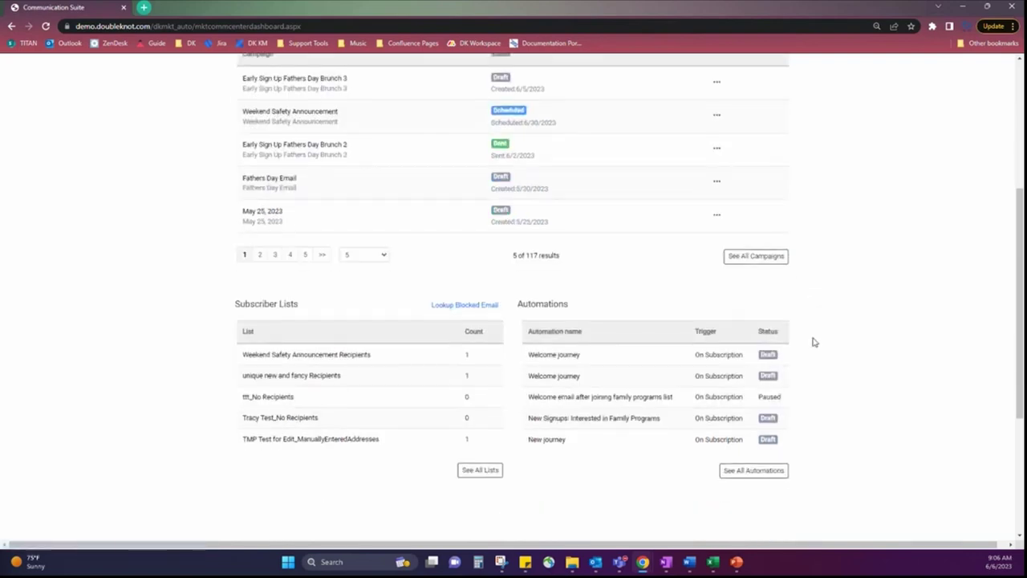
click(383, 257)
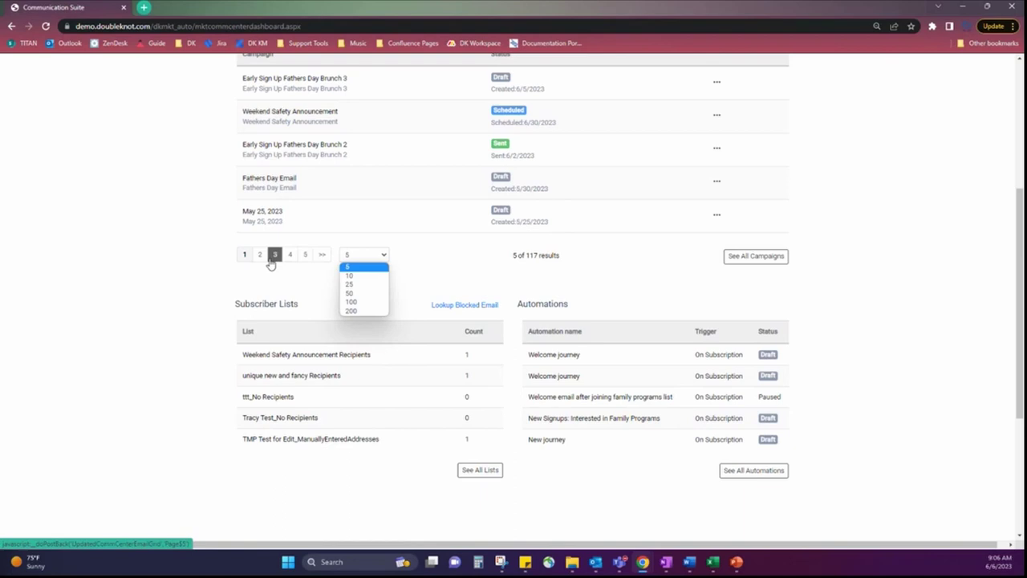
click(248, 287)
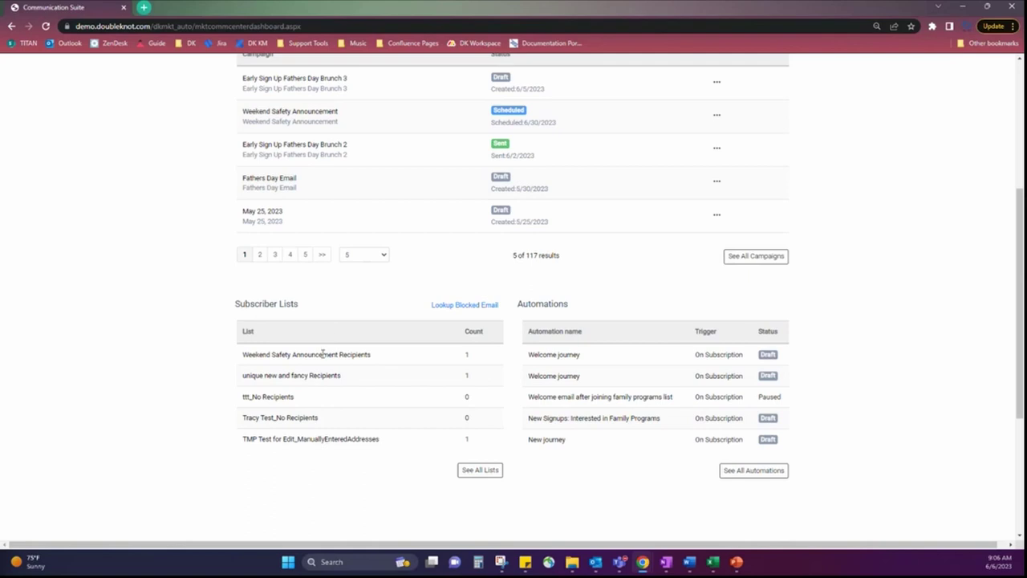
scroll(324, 165, up, 1)
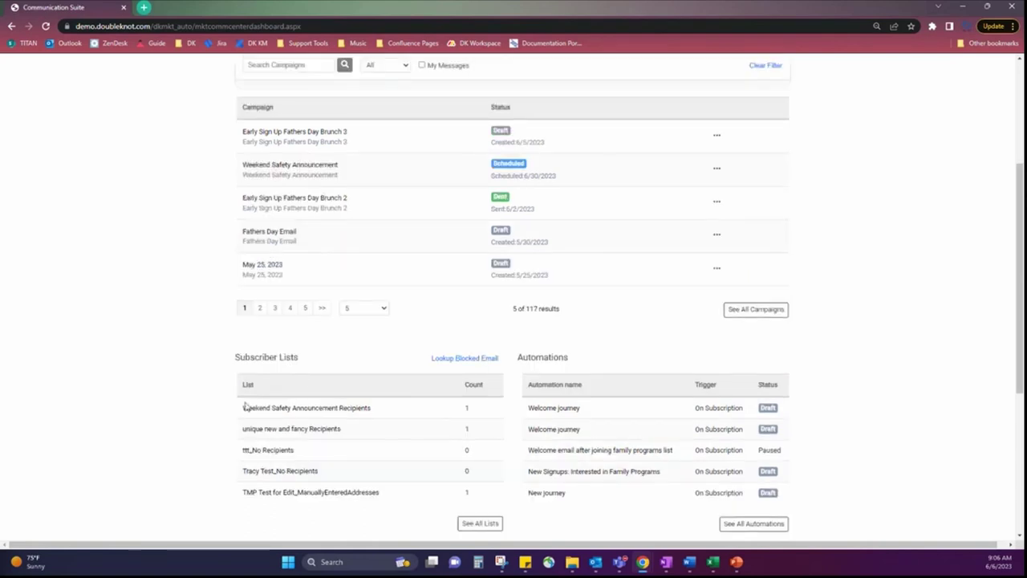
drag(244, 407, 373, 413)
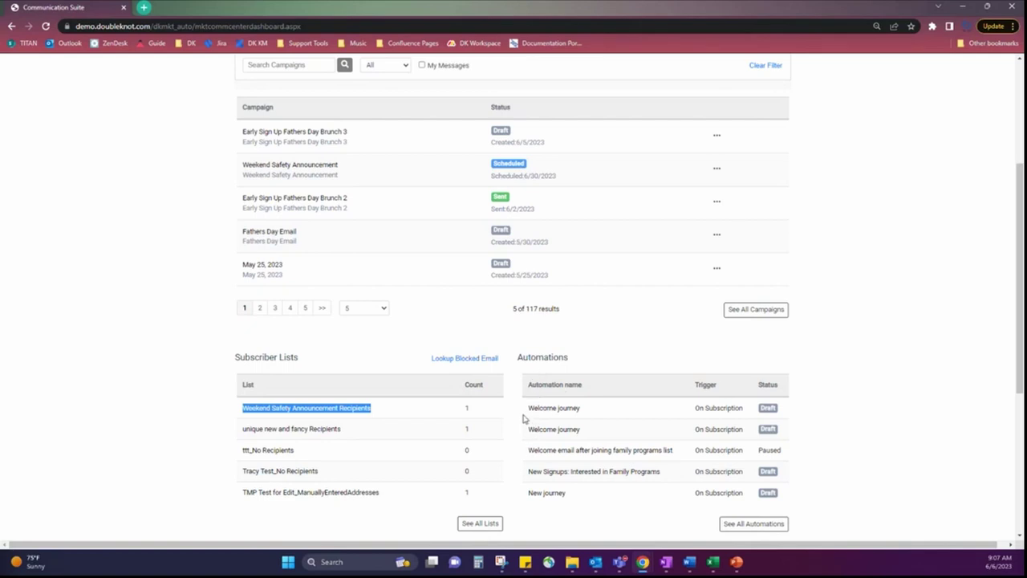
scroll(530, 411, up, 2)
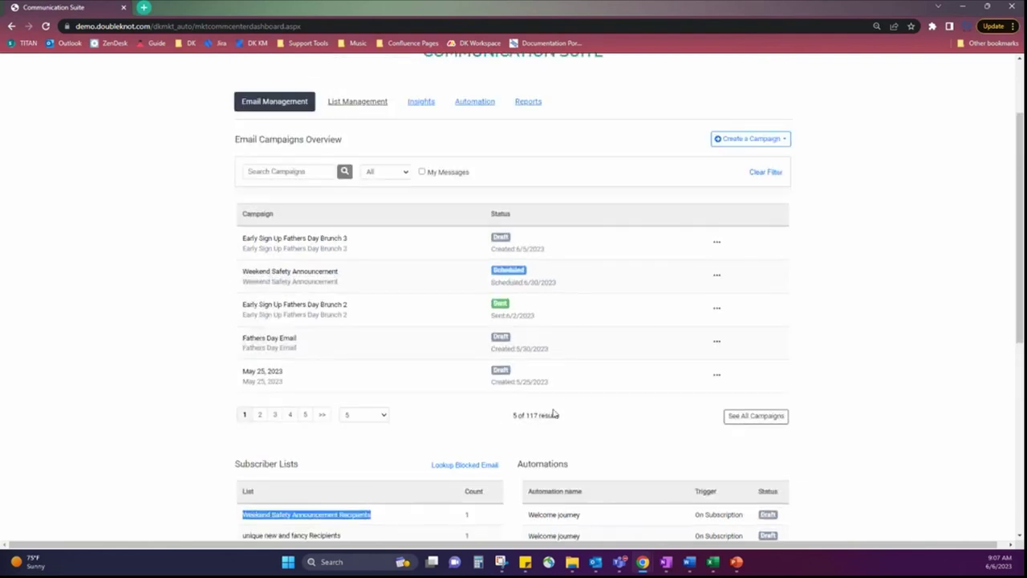
scroll(553, 414, up, 1)
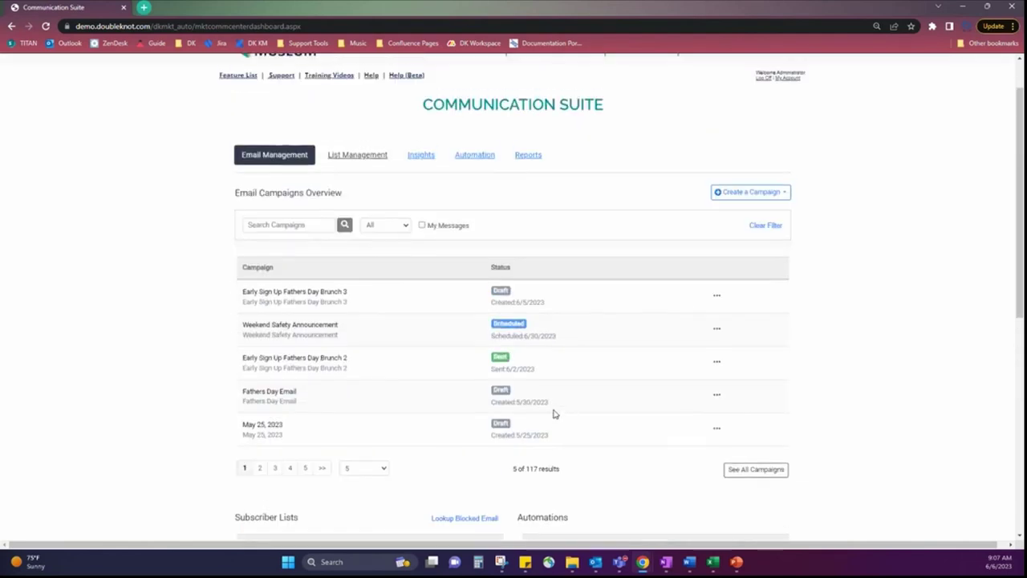
Step: Start a campaign from source data, including past and future sources, and choose Golf Challenge as the source content
click(788, 197)
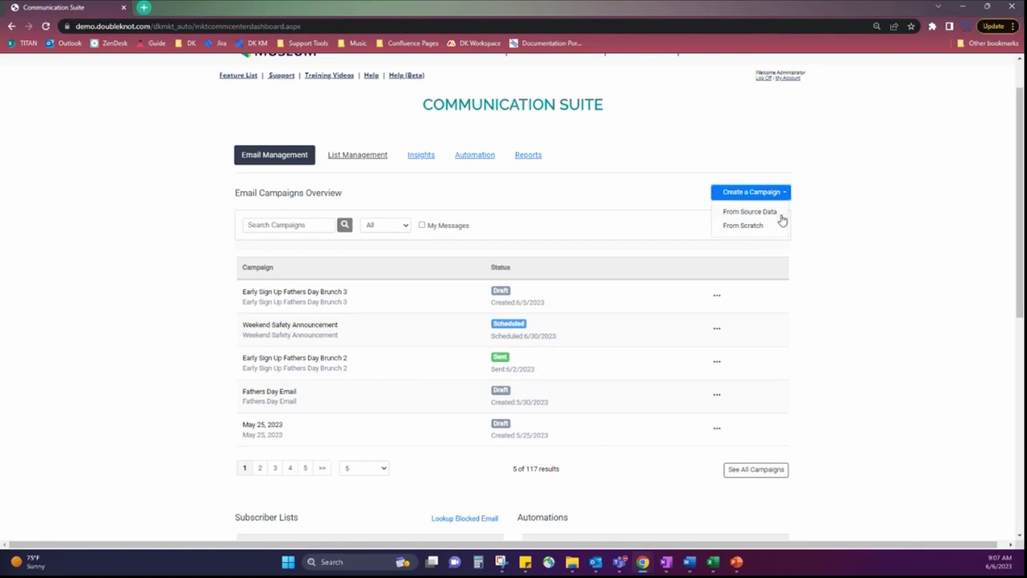
click(781, 213)
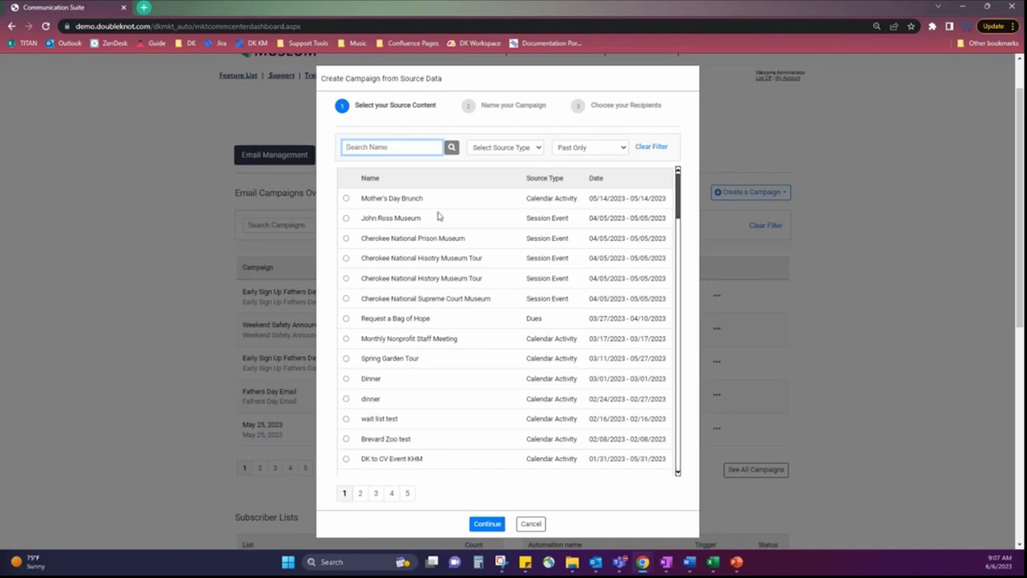
click(535, 150)
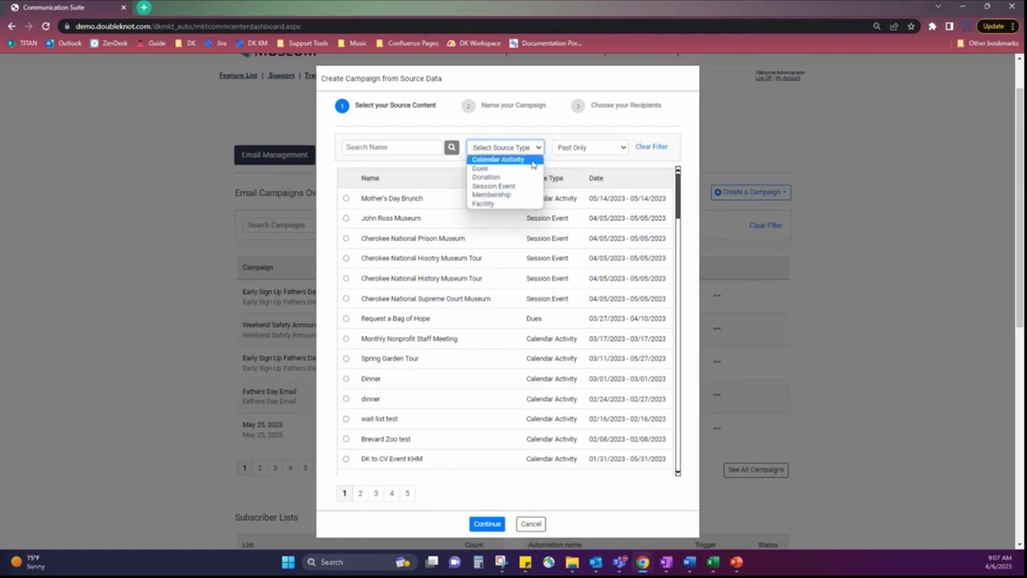
click(622, 152)
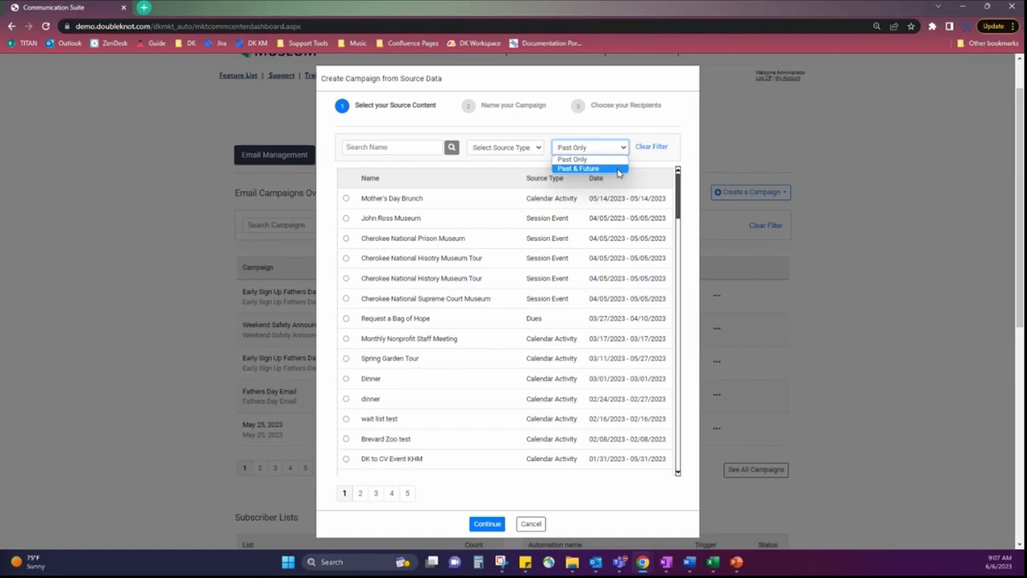
click(618, 170)
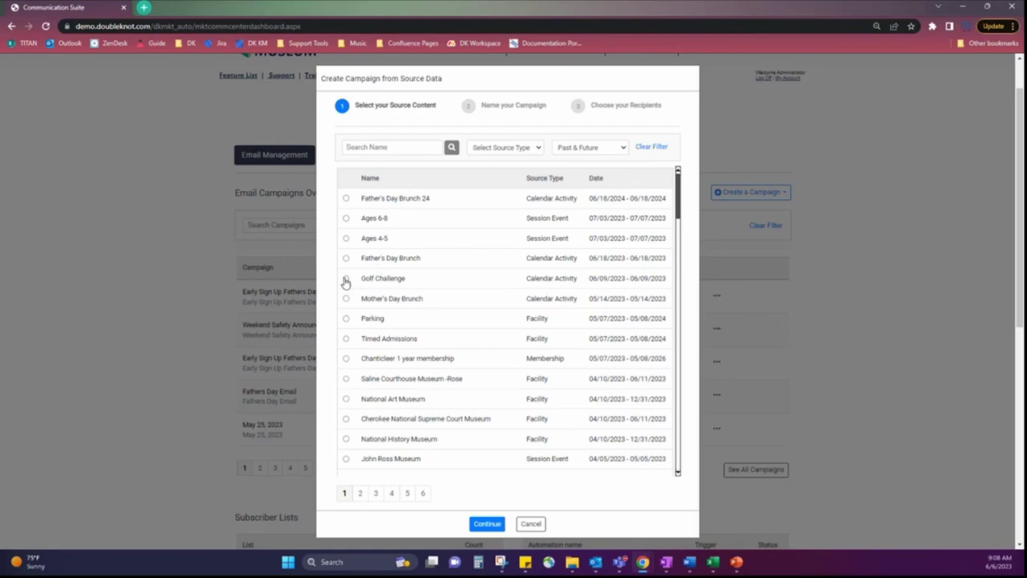
click(346, 278)
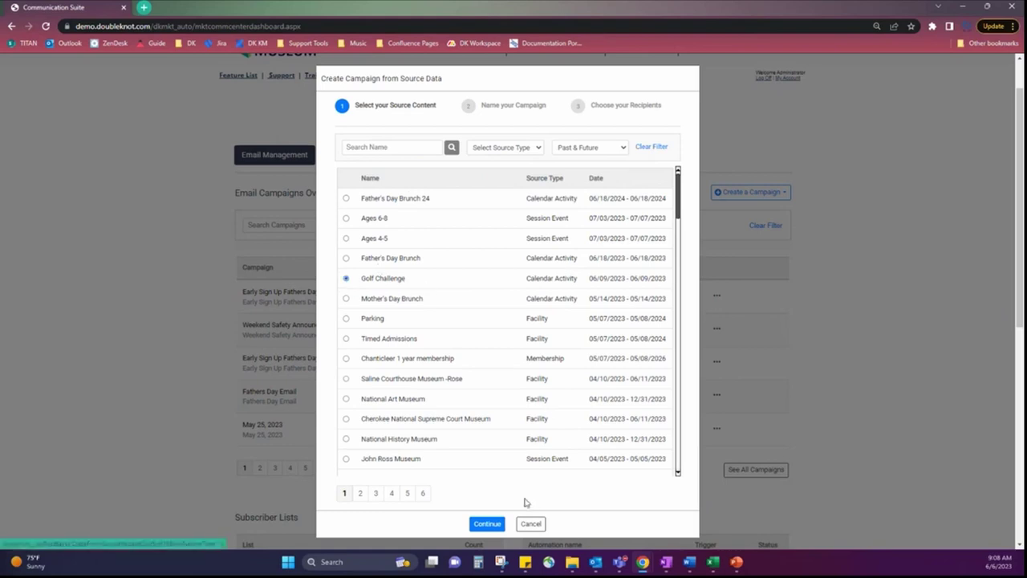
click(486, 525)
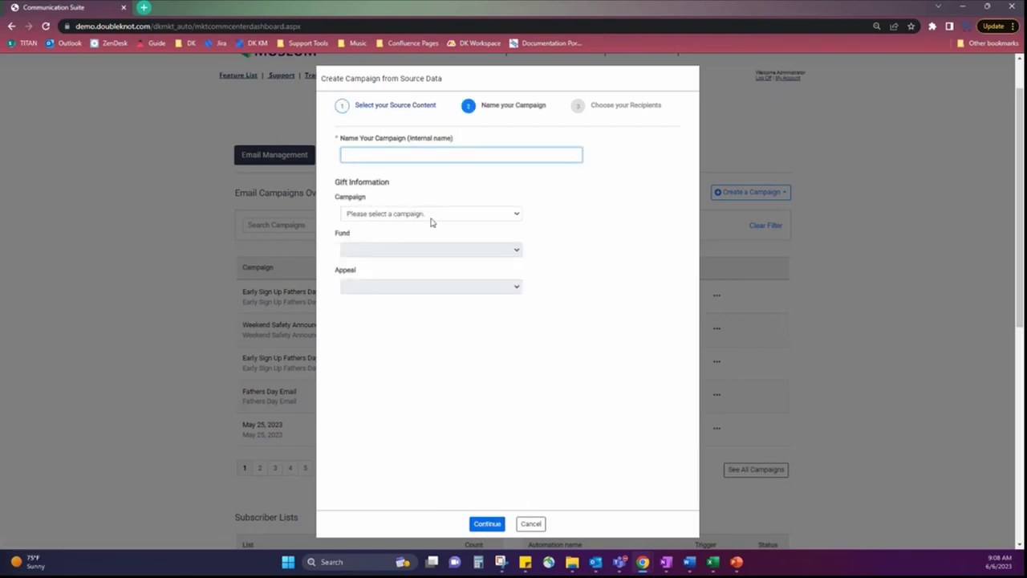
Step: Name the campaign "Golf Challenge" with a 2 appended and continue to the recipient selection
text(Golf Challenge)
click(486, 524)
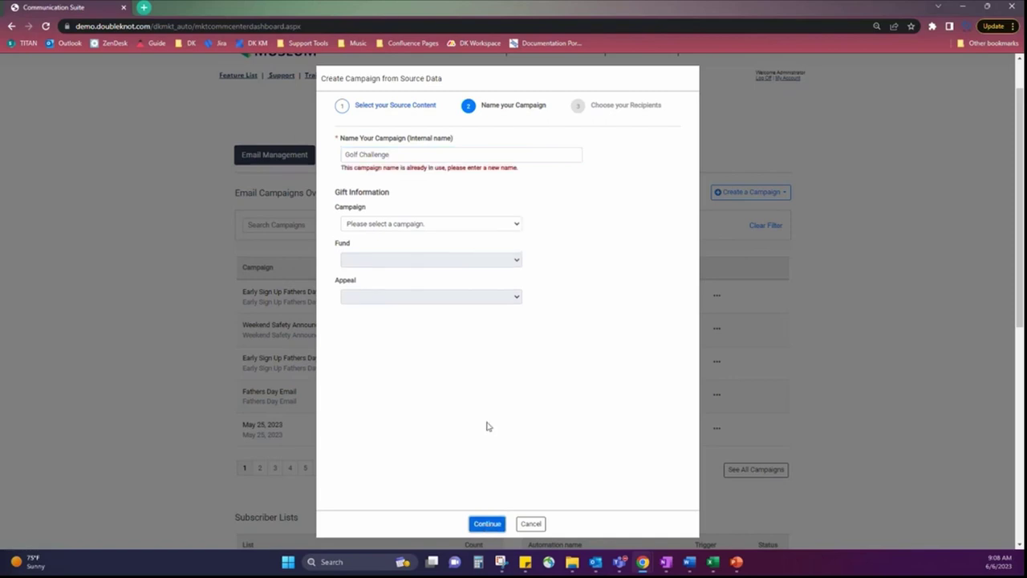
click(450, 153)
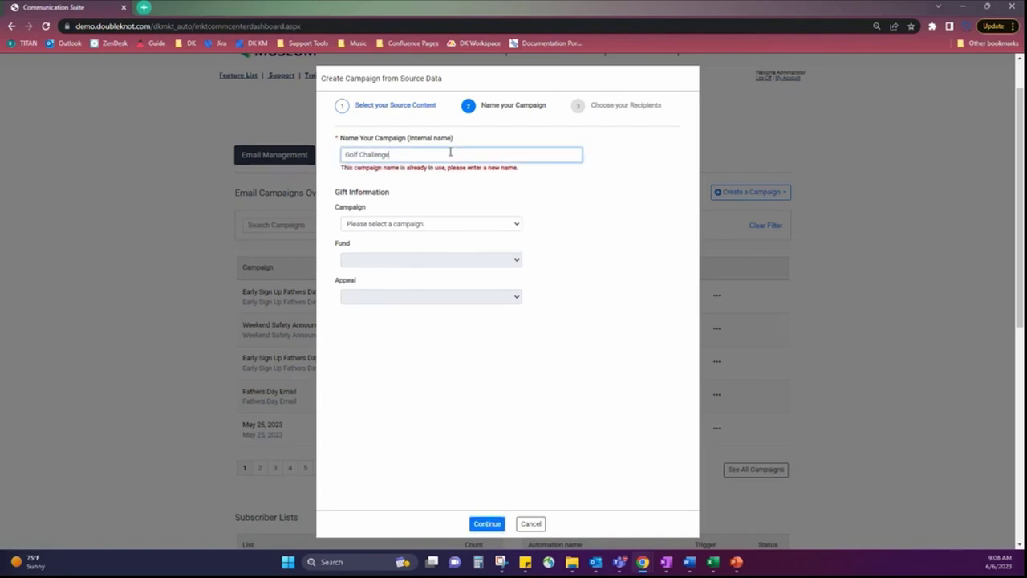
text(2)
click(486, 525)
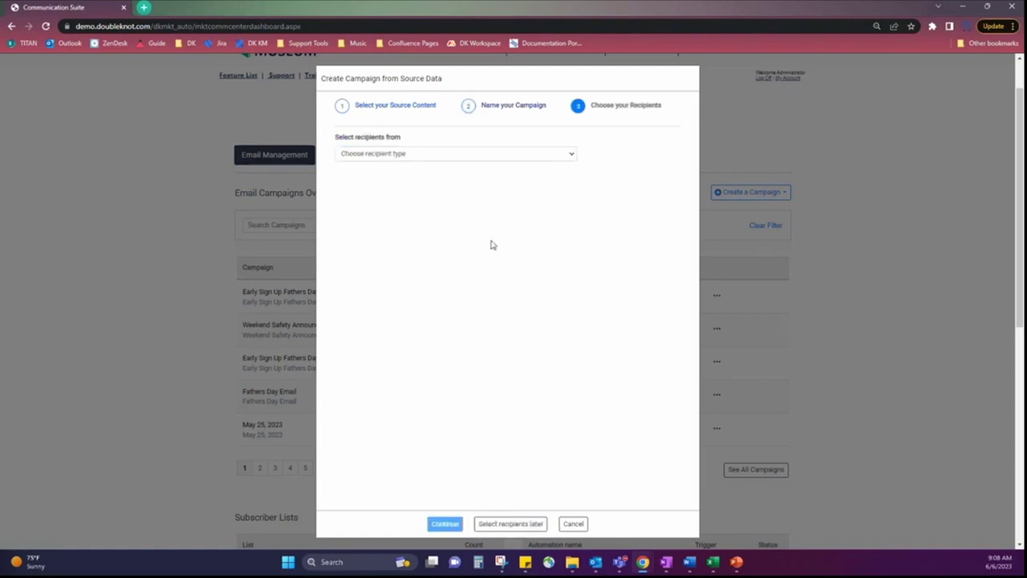
Step: Choose Events/Donations/Memberships/Facilities as the recipient type and list both past and future sources
click(560, 157)
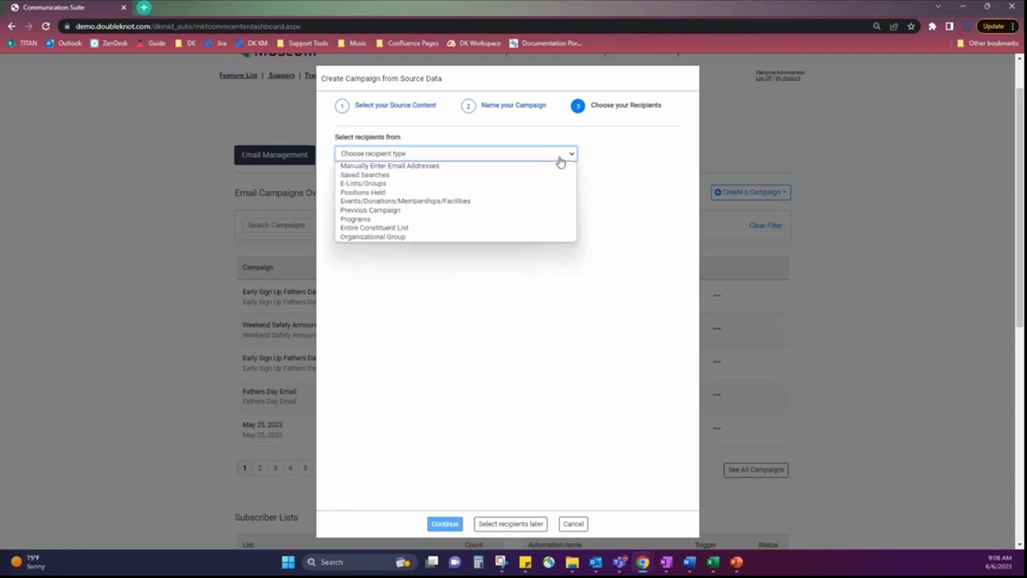
click(461, 207)
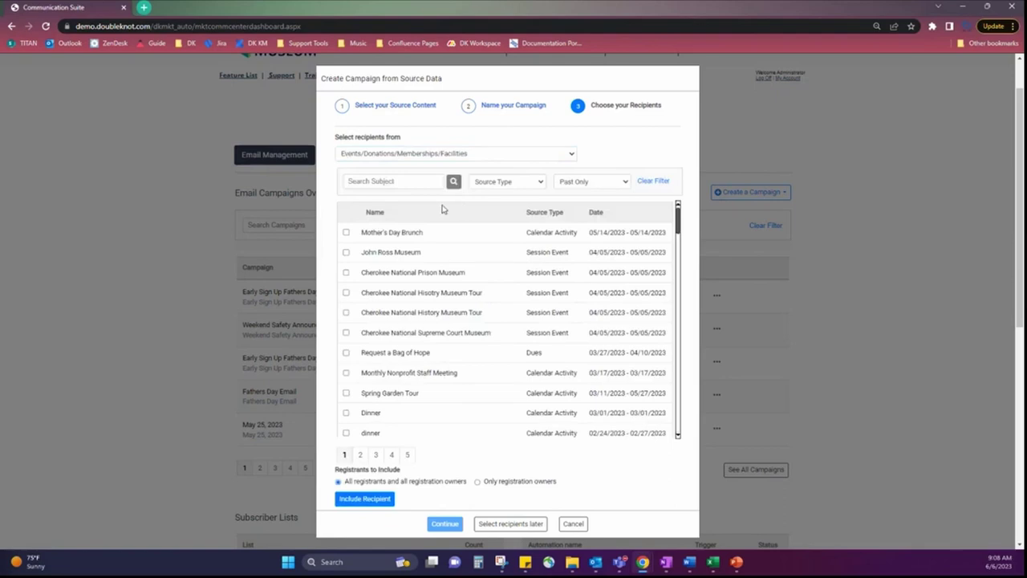
click(585, 185)
click(579, 204)
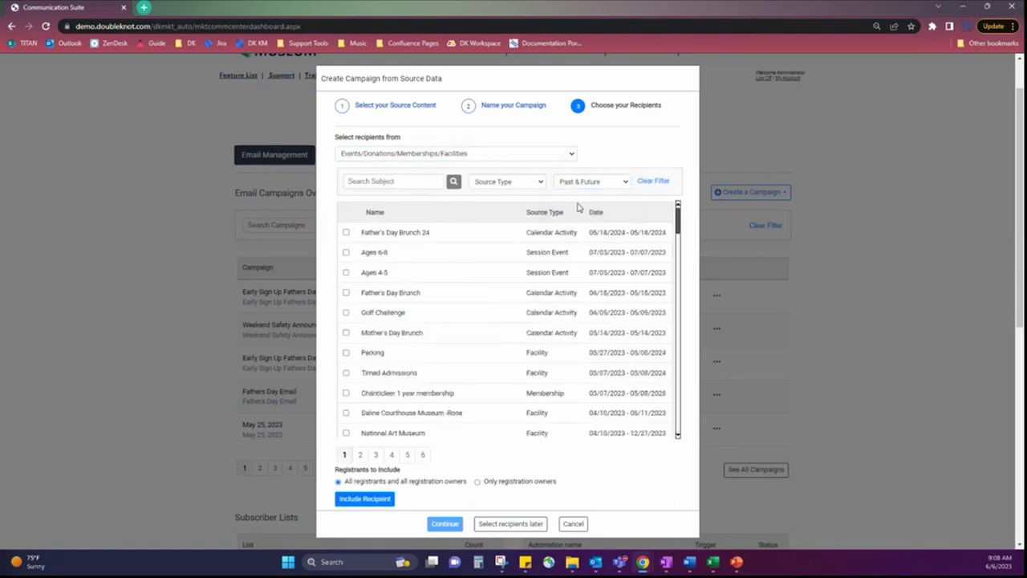
Step: Select Golf Challenge under the Calendar Activity source type, include all its registrants and registration owners as recipients, and continue
click(346, 312)
click(539, 185)
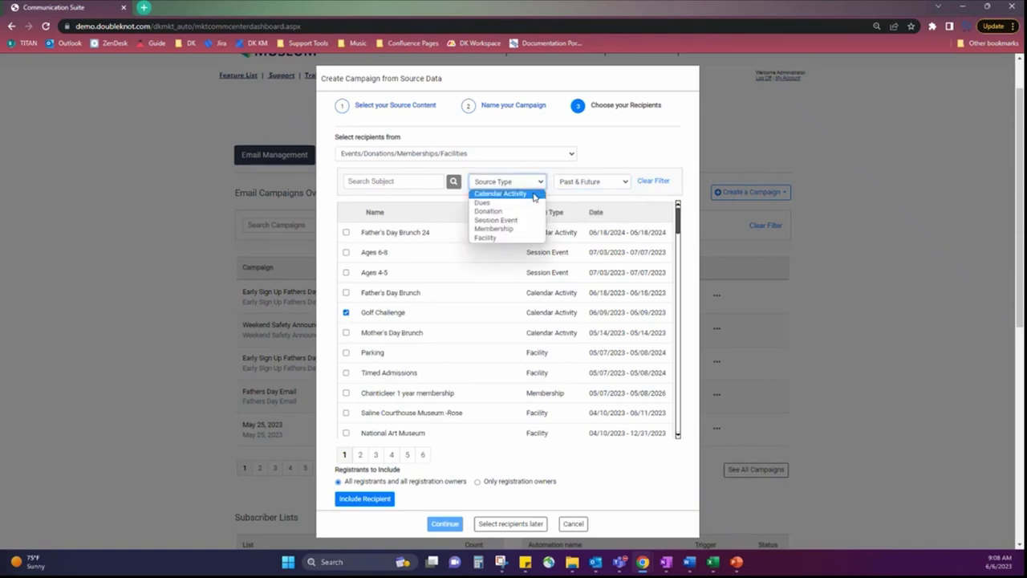
click(533, 194)
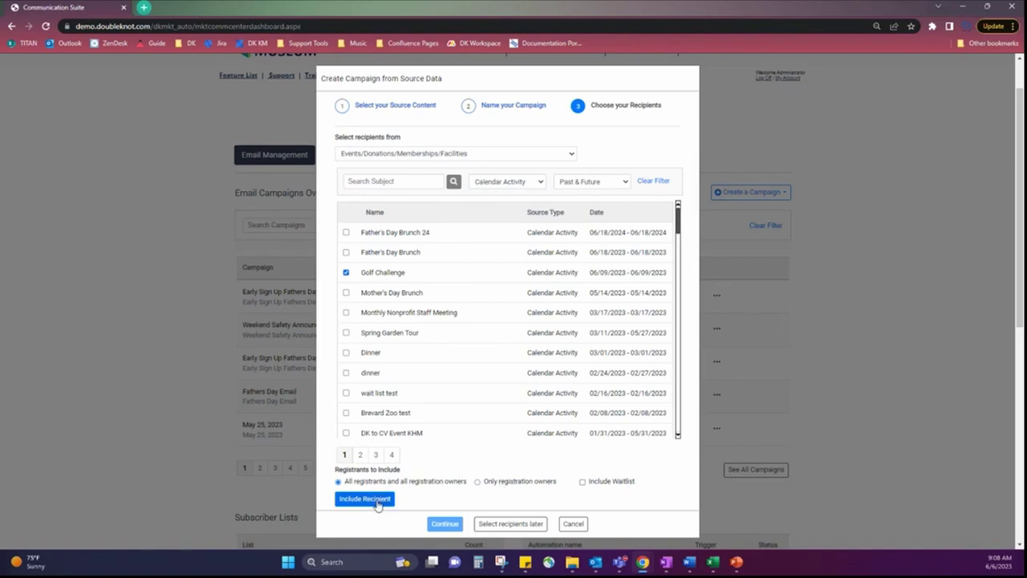
click(376, 505)
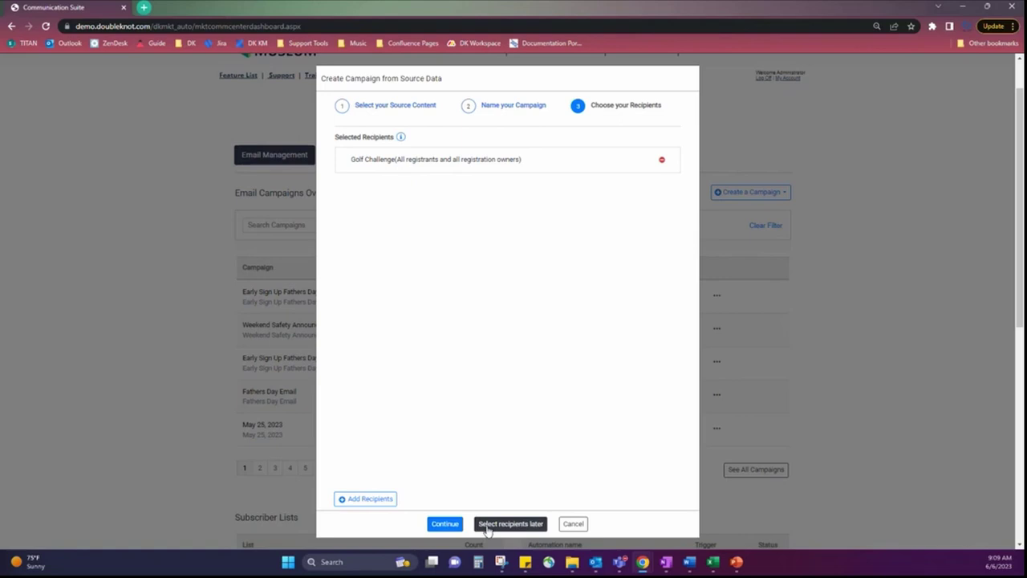
click(442, 526)
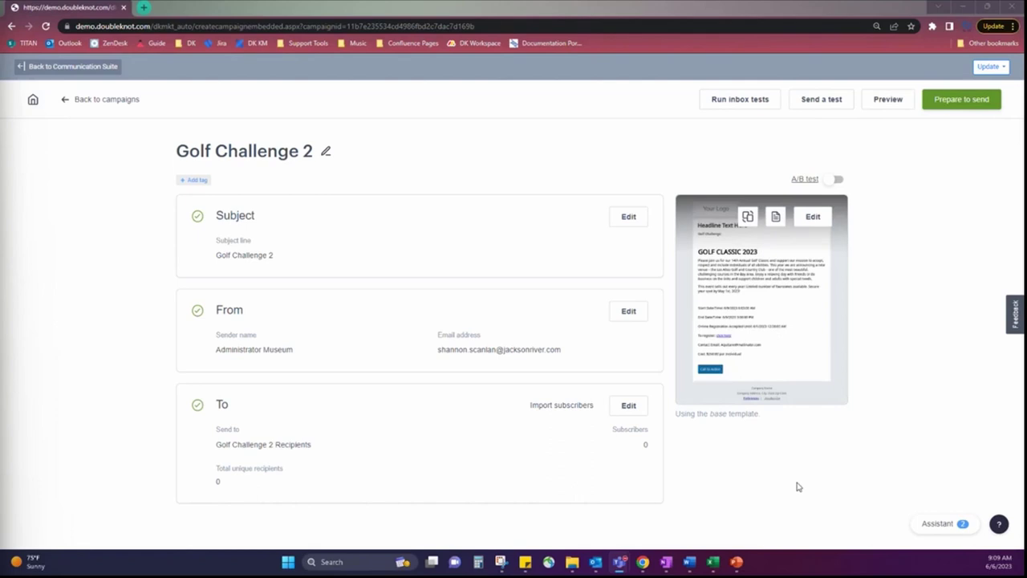
Step: Change the campaign's subject line to "Golf Challenge", save it, and review the sender details without editing them
click(632, 222)
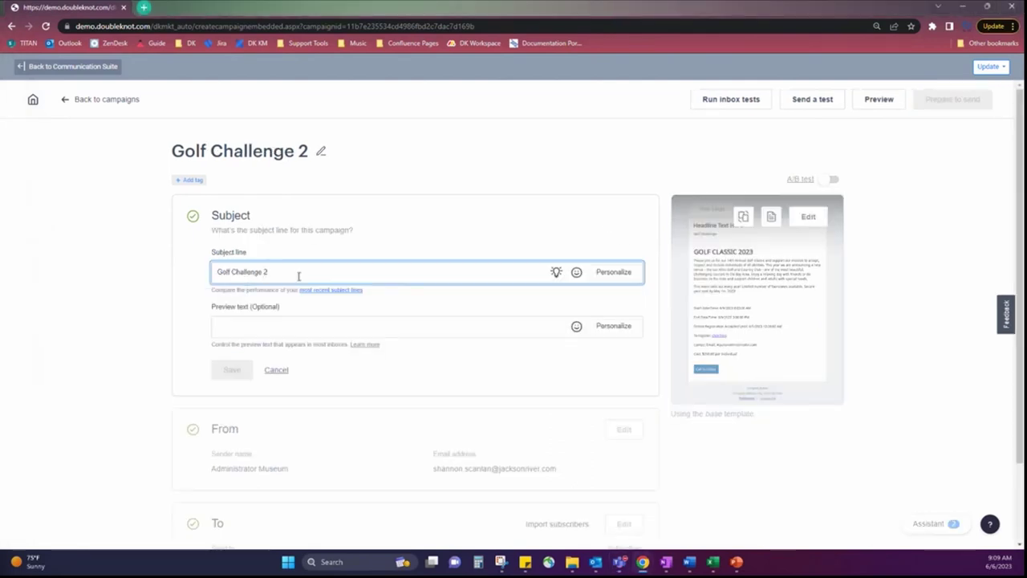
key(BackSpace)
key(BackSpace)
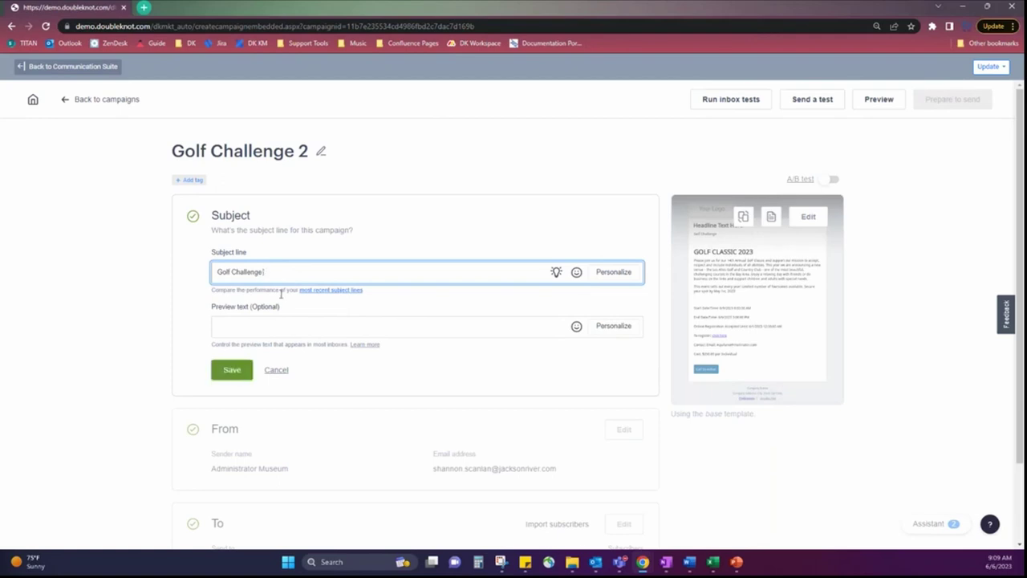
click(231, 369)
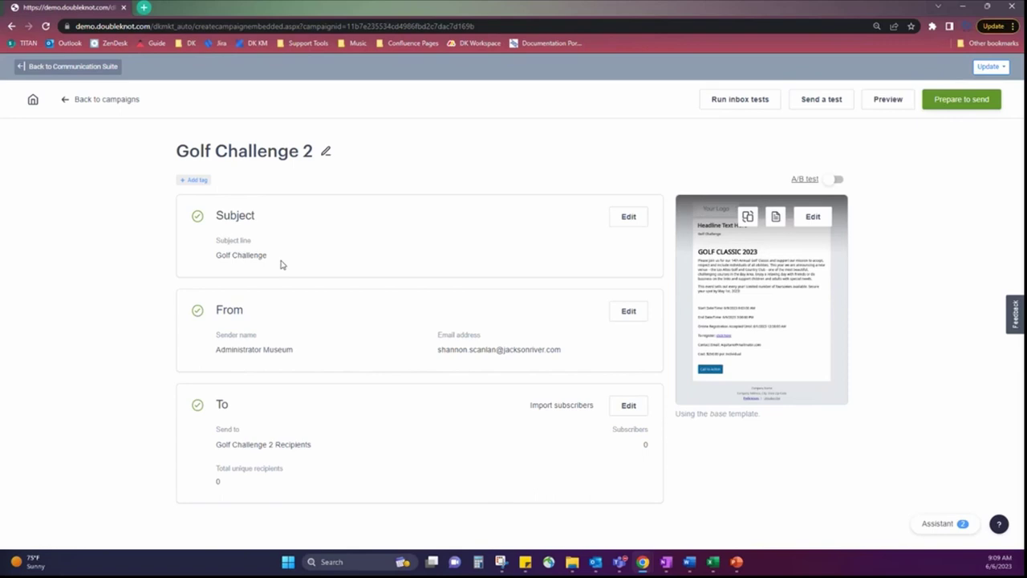
click(640, 312)
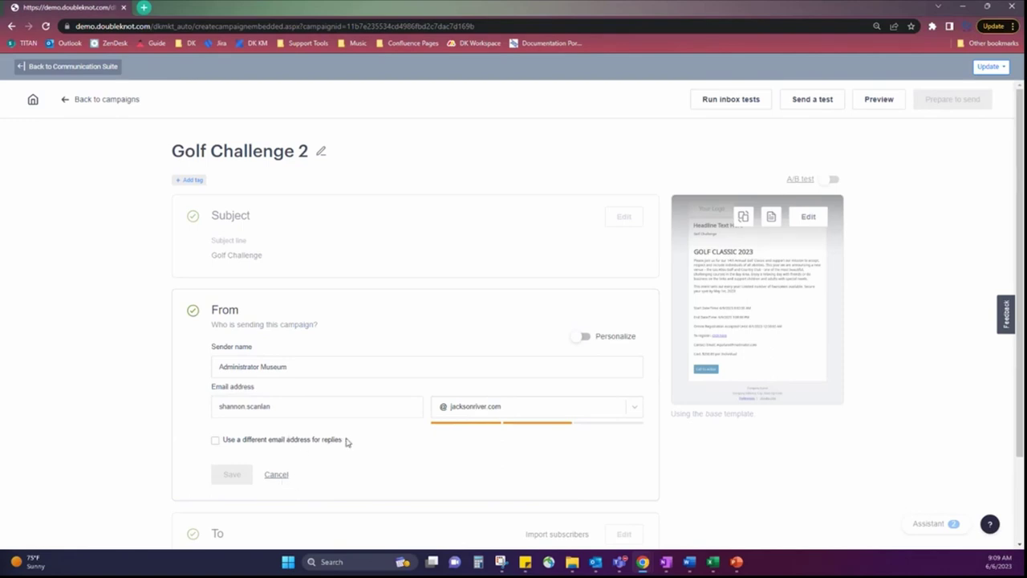
click(282, 479)
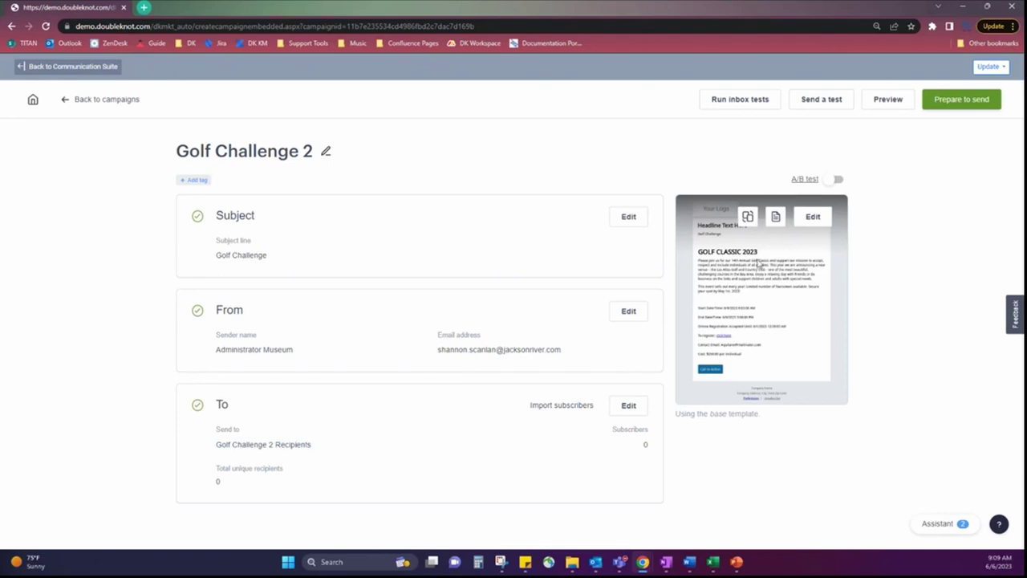
Step: Open the email content and copy the body text from the GOLF CLASSIC 2023 heading through the cost line, leaving the block unedited
click(813, 218)
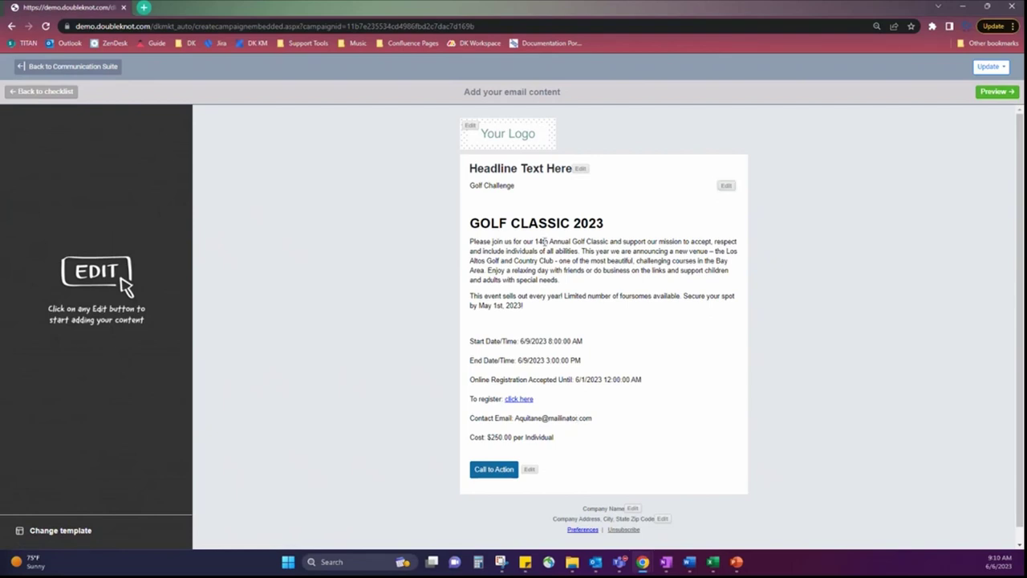
click(727, 187)
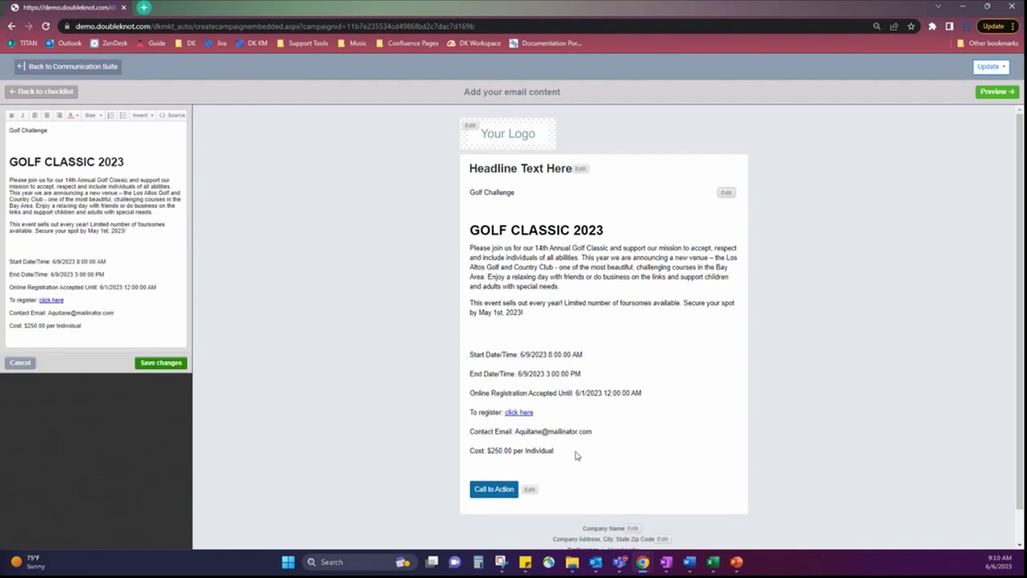
drag(559, 452, 473, 237)
key(ctrl+c)
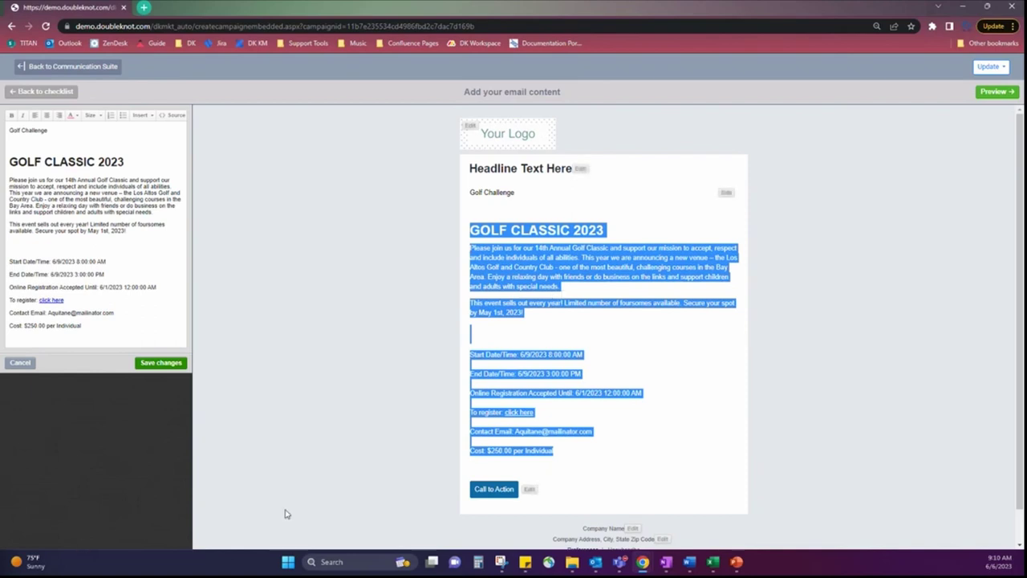
click(19, 362)
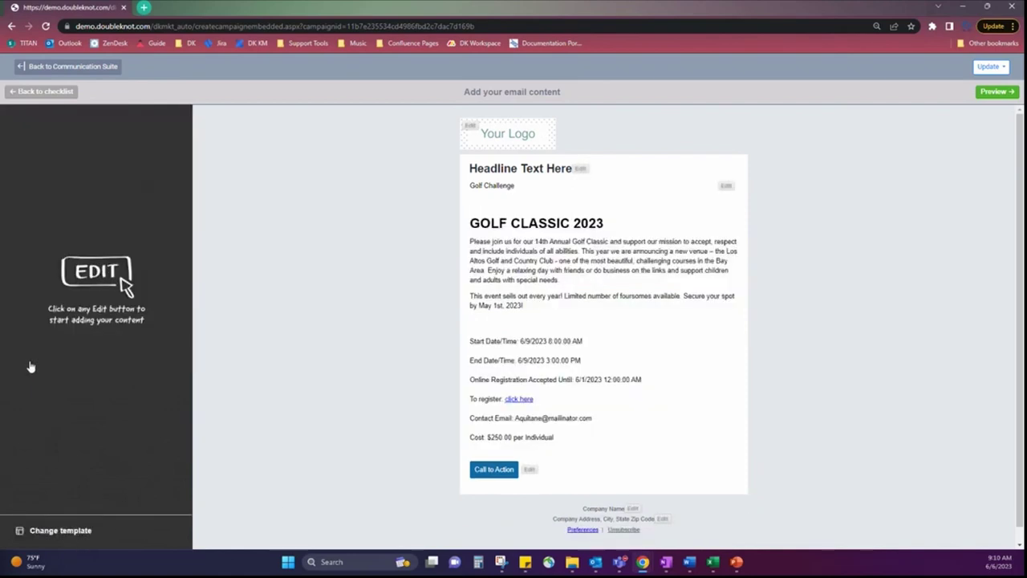
Step: Replace the email's design with the saved DK Announcement template
click(64, 530)
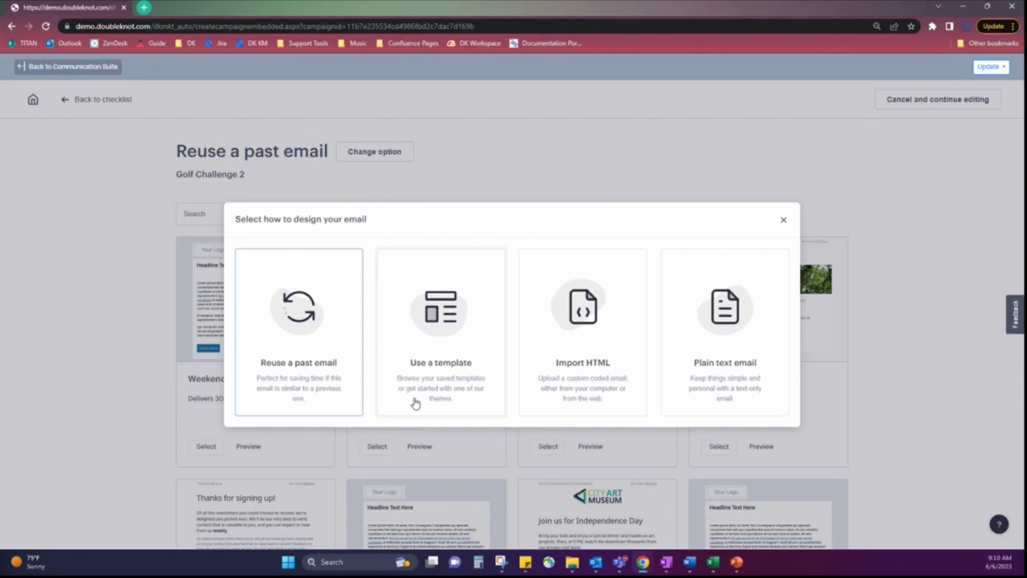
click(421, 397)
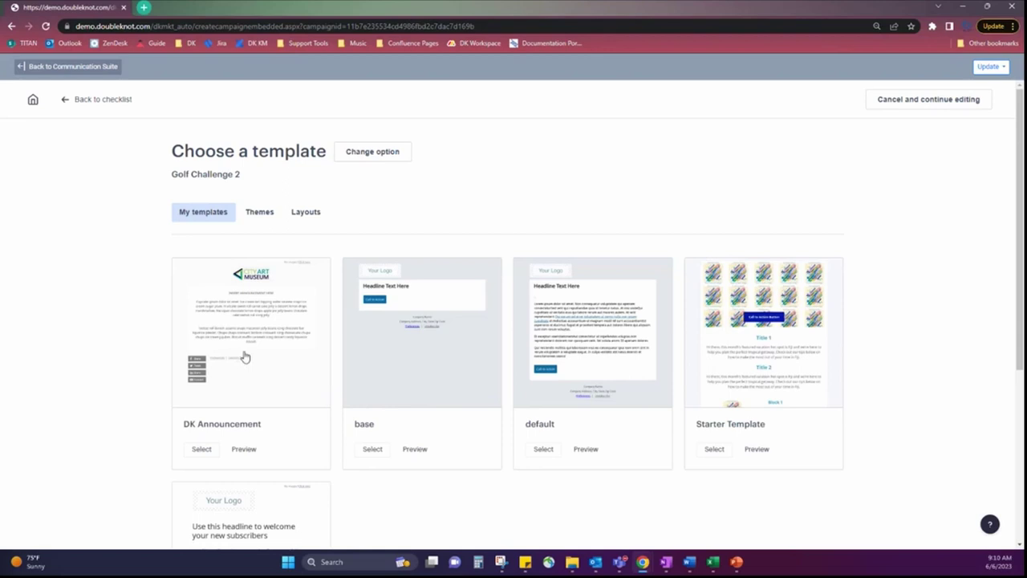
click(205, 454)
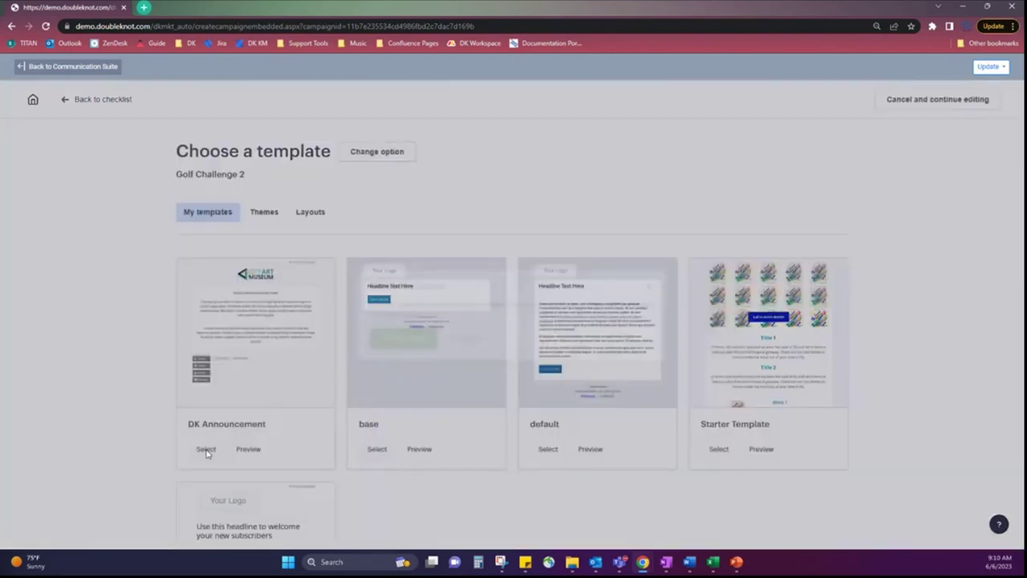
click(403, 342)
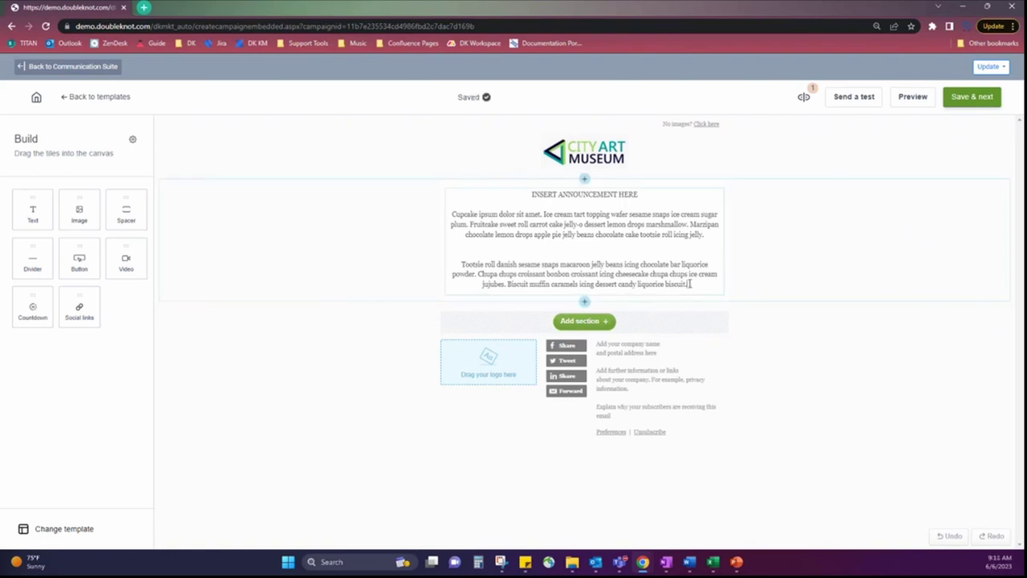
Step: Replace the template's placeholder announcement with the copied Golf Classic text and centre-align all of it
drag(690, 284, 521, 192)
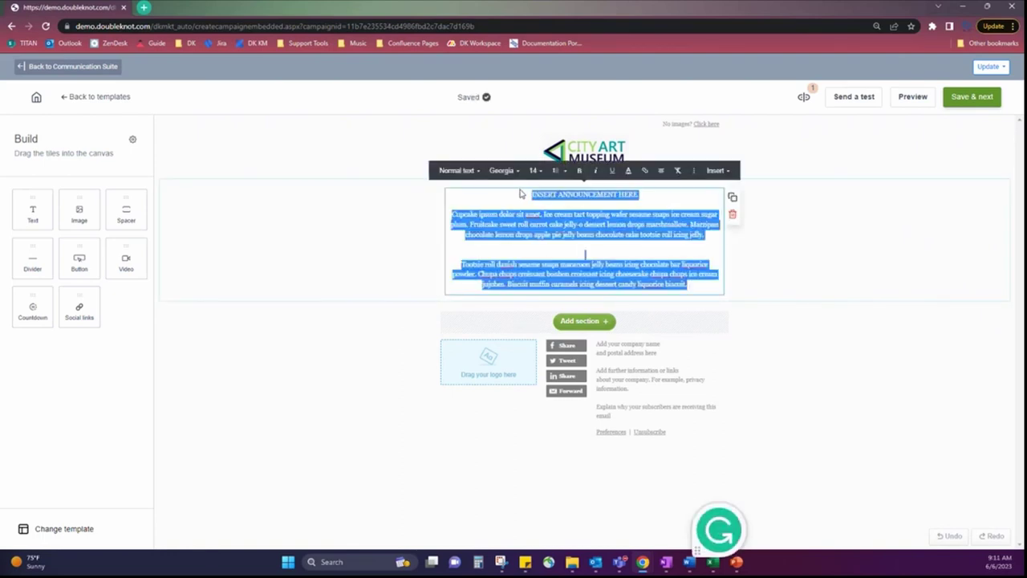
key(ctrl+v)
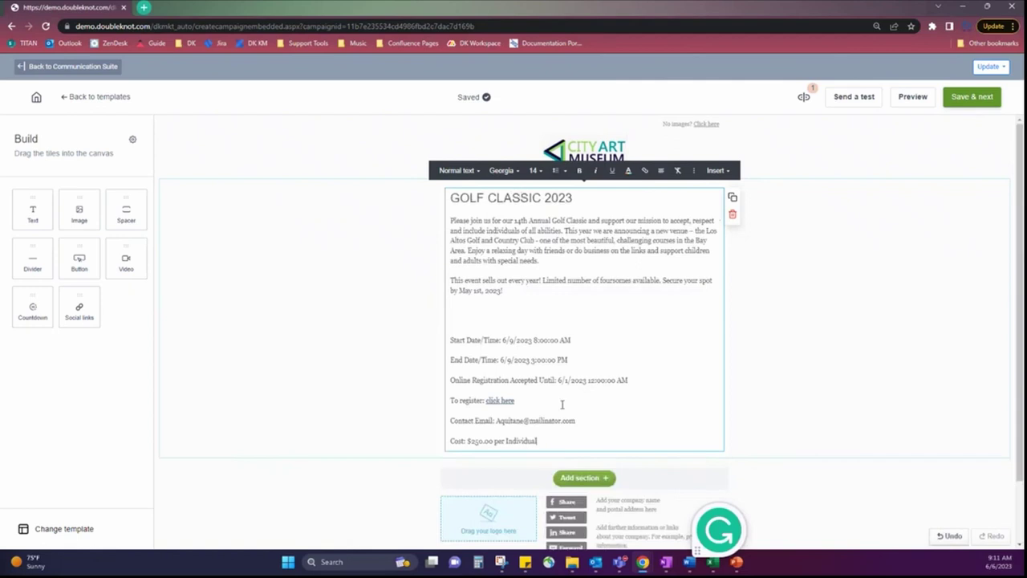
drag(539, 441, 657, 181)
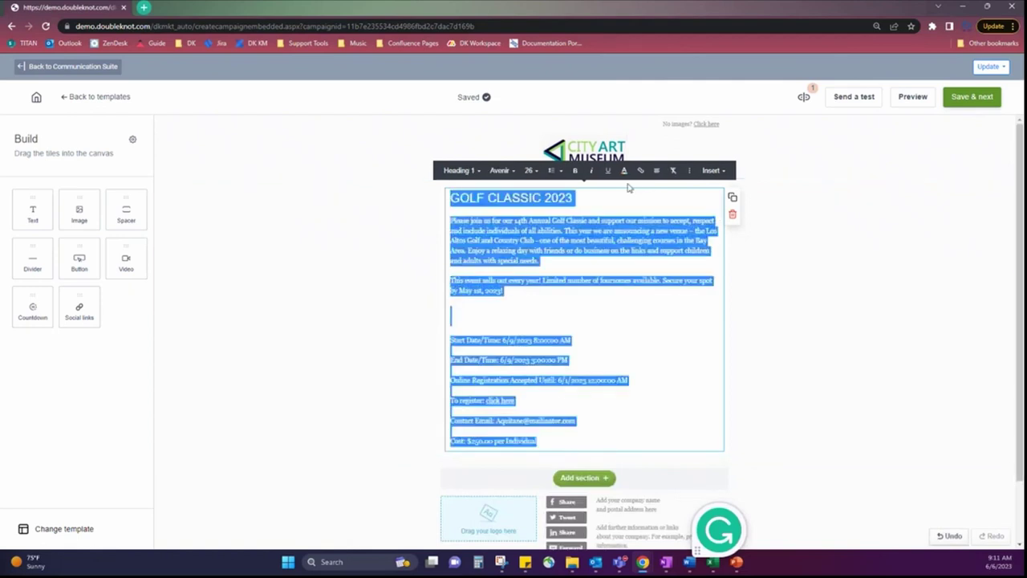
click(657, 170)
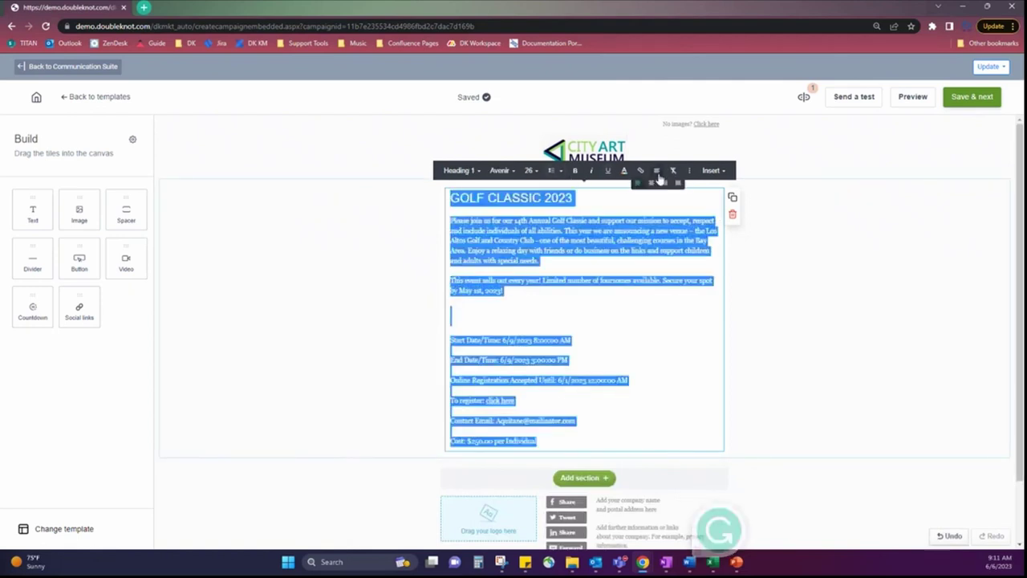
click(751, 316)
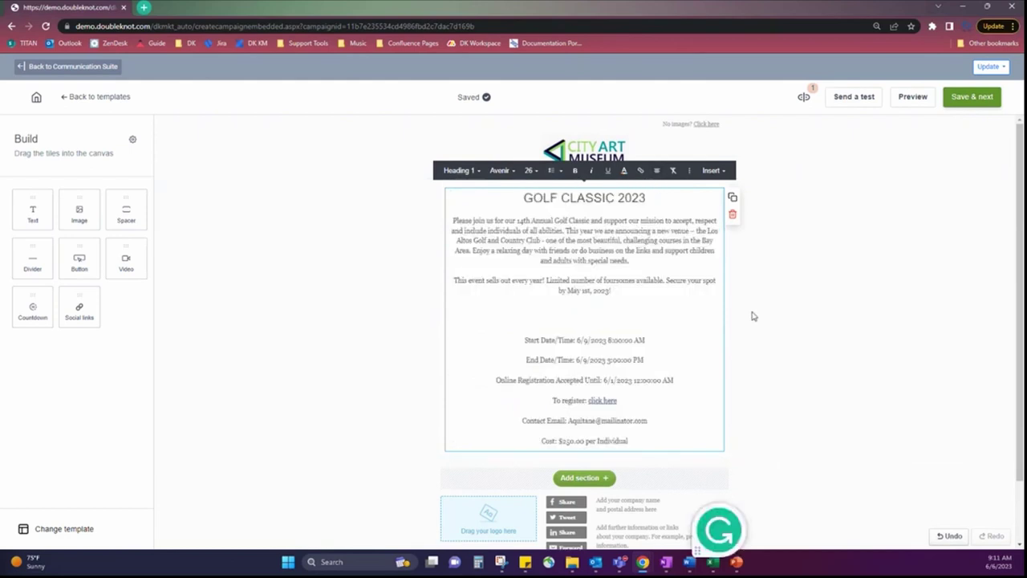
Step: Add a single-column section below the announcement and insert the recent photo of the lit garden bridge into it
click(592, 479)
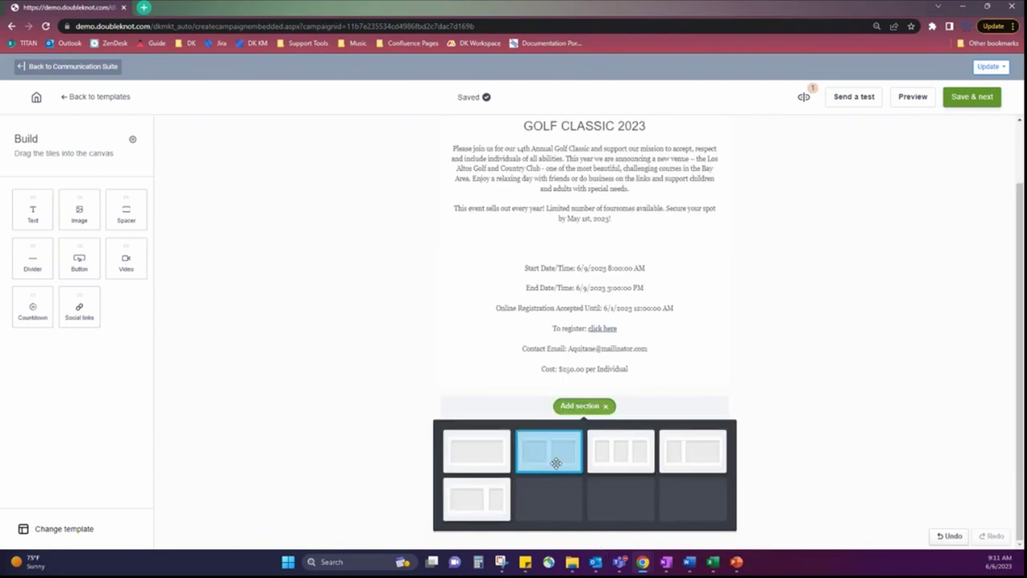
click(486, 455)
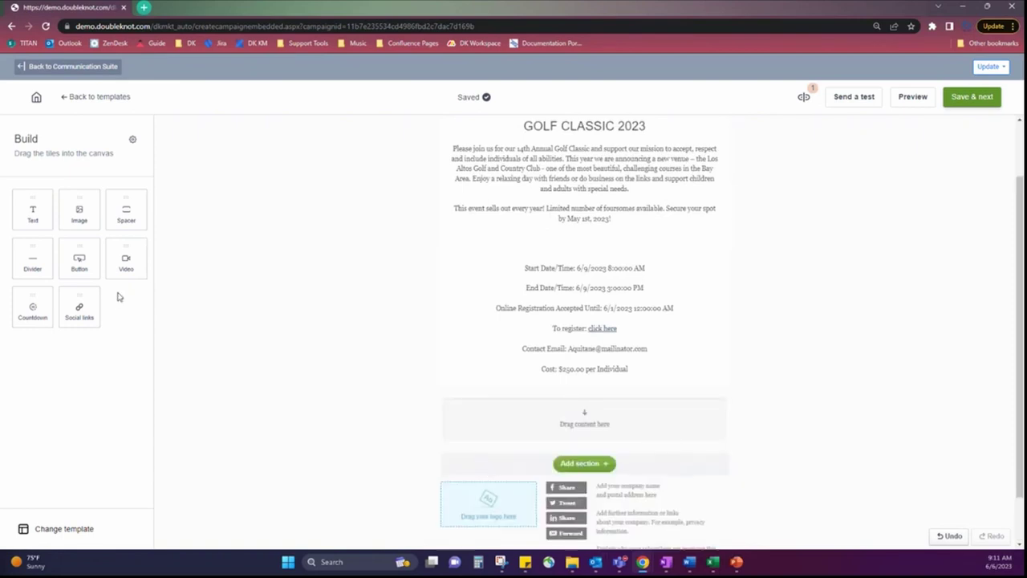
drag(80, 211, 475, 417)
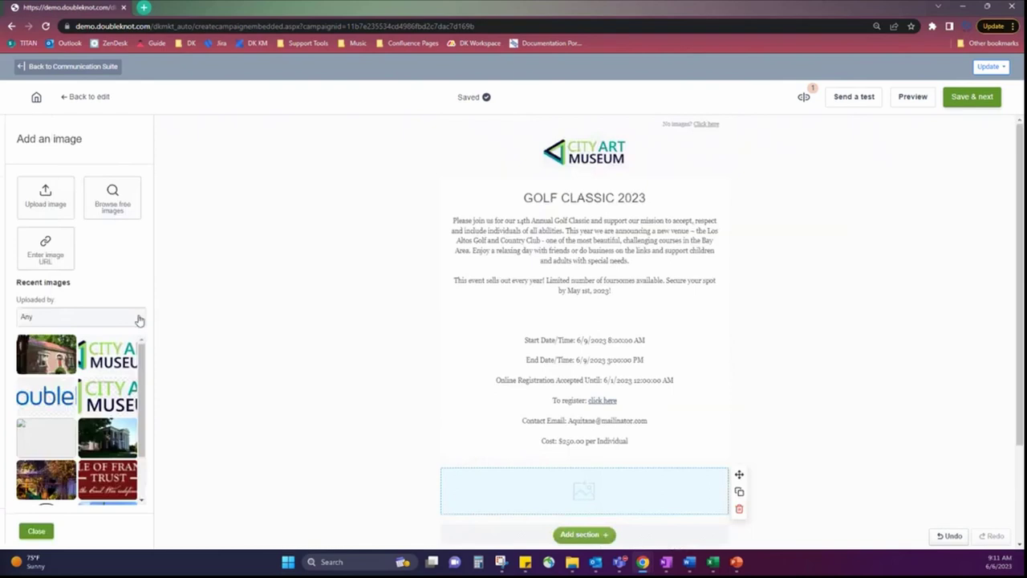
scroll(110, 368, down, 1)
scroll(110, 368, up, 1)
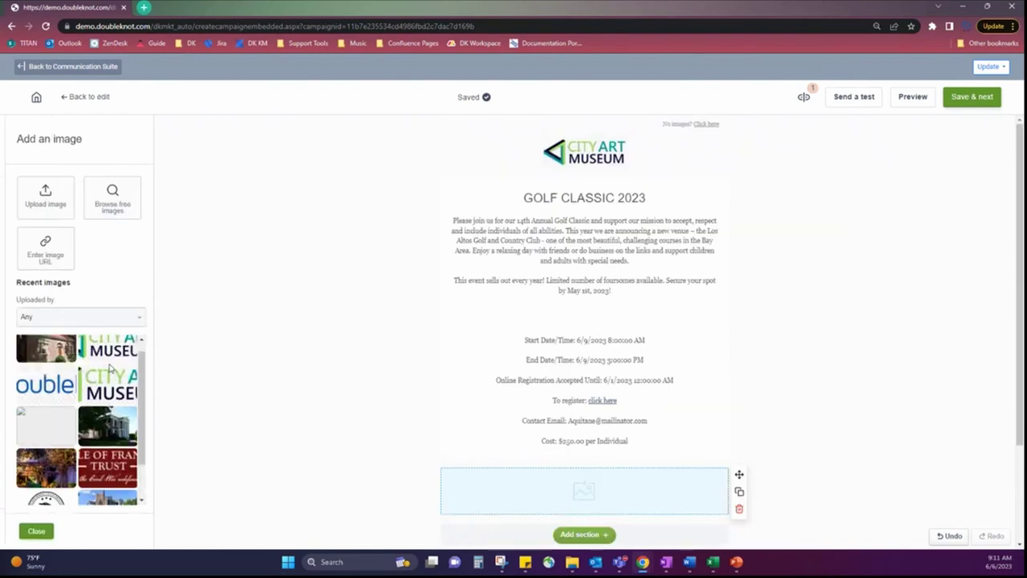
scroll(110, 367, up, 1)
click(55, 481)
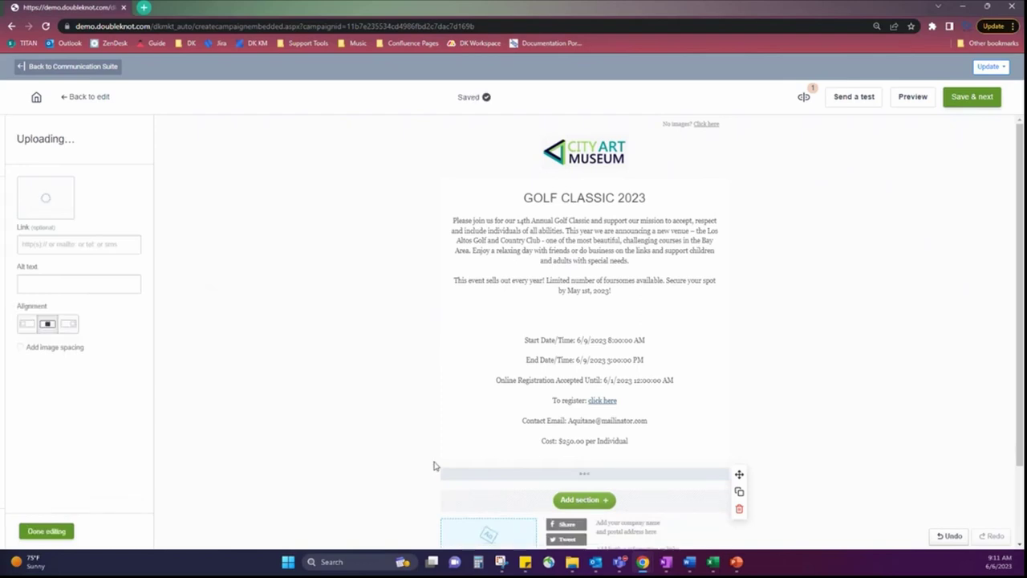
Step: Move the garden bridge photo above the GOLF CLASSIC 2023 heading and crop it to its upper part, 801 by 188
scroll(584, 433, up, 3)
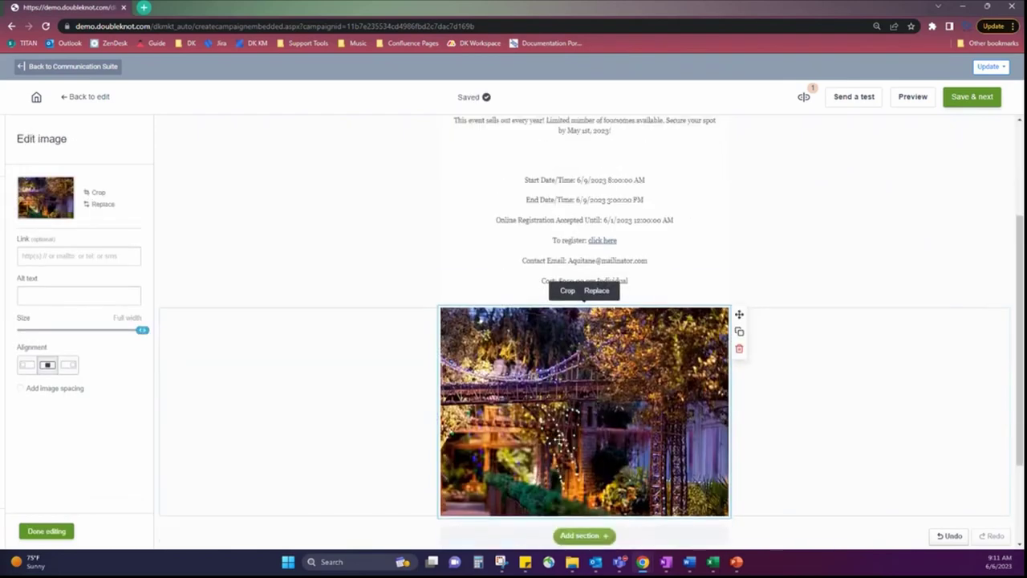
drag(568, 481, 553, 172)
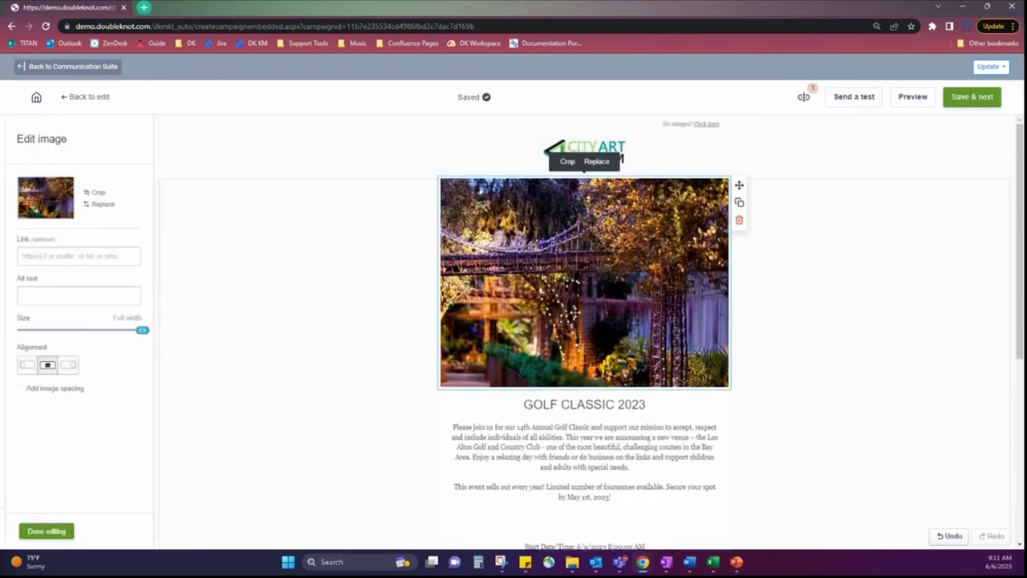
click(567, 161)
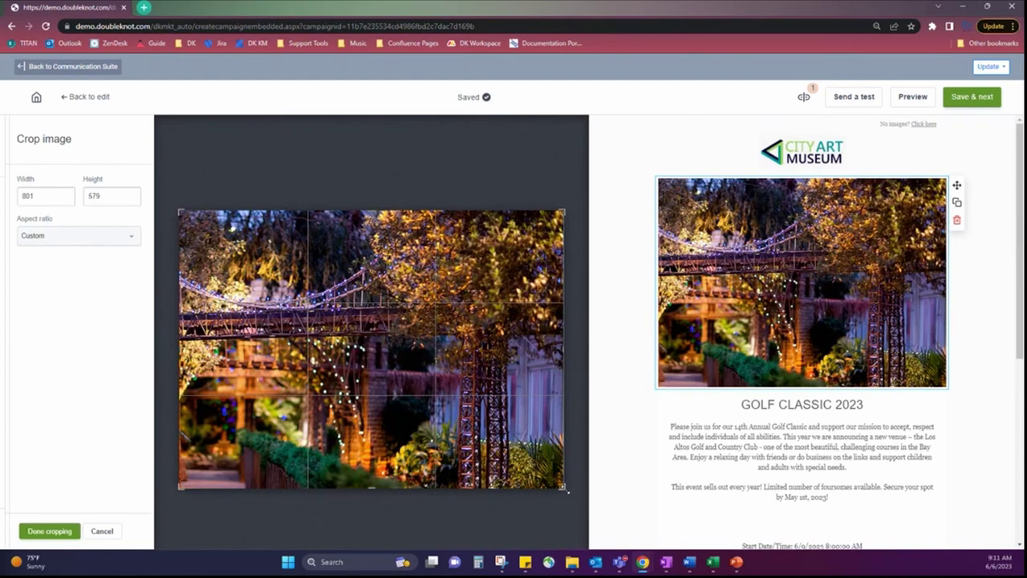
drag(567, 491, 564, 301)
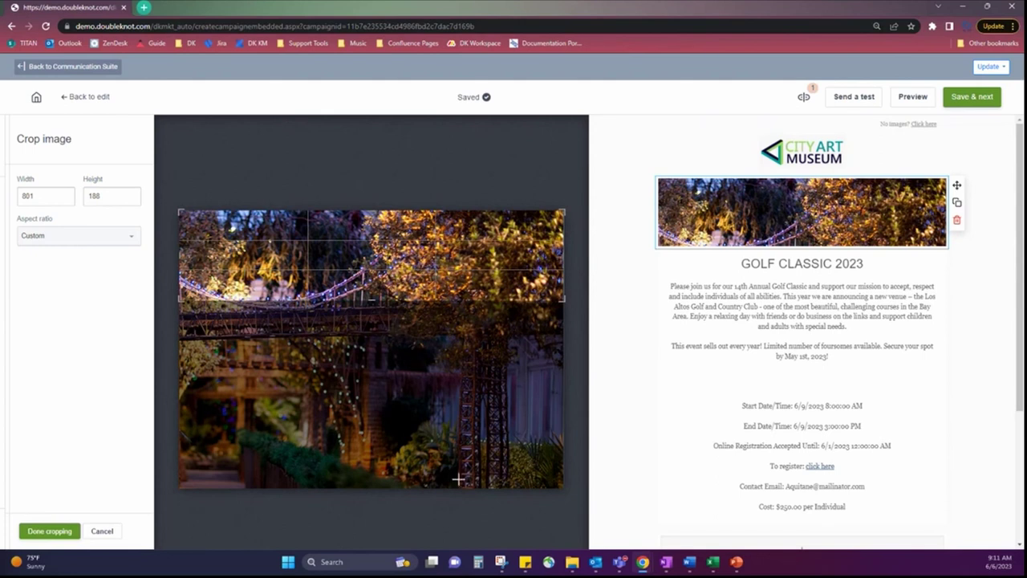
click(49, 532)
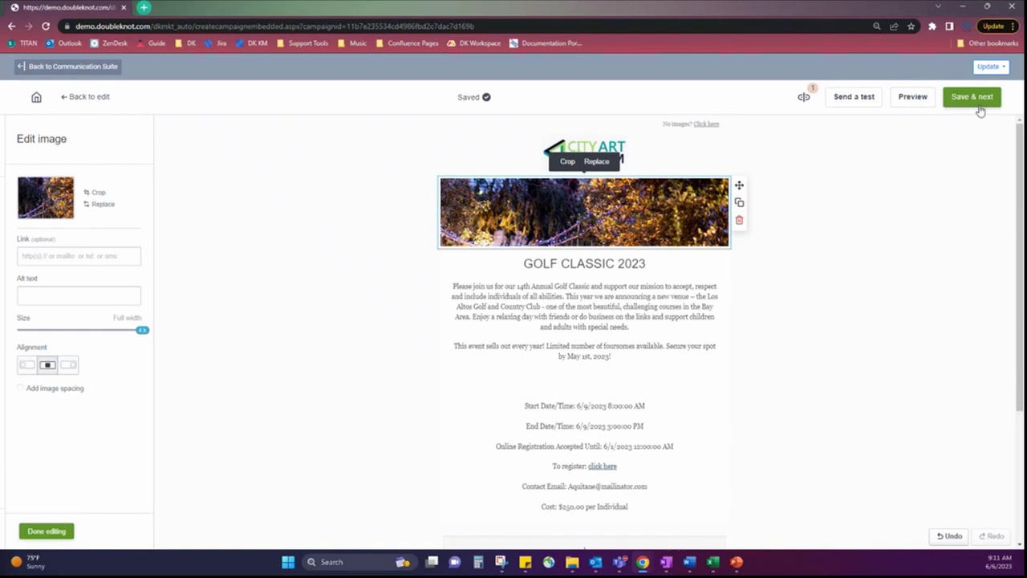
Step: Preview the whole Golf Challenge email in its desktop and mobile layouts and save the design
click(912, 97)
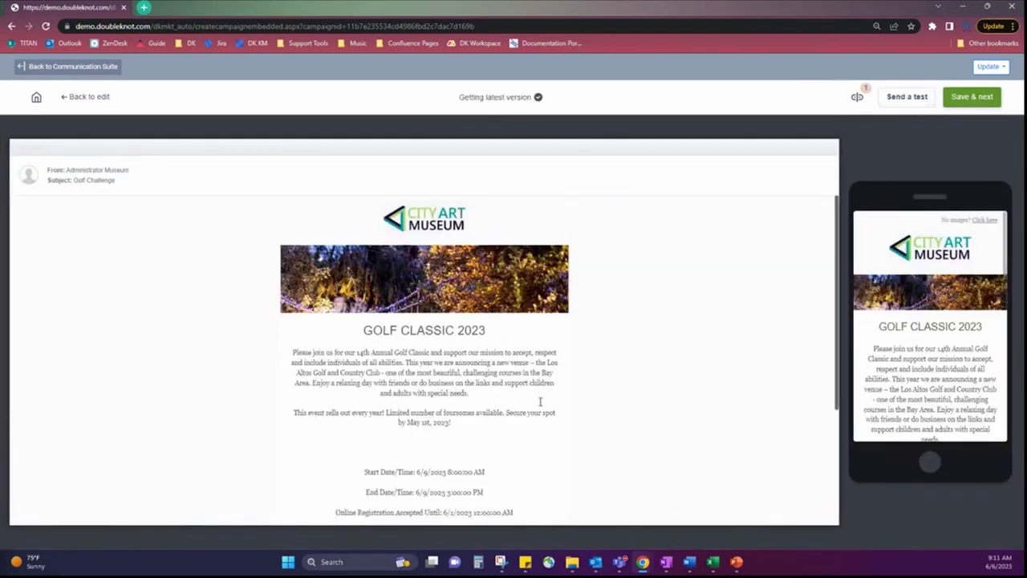
scroll(541, 404, down, 3)
scroll(927, 329, down, 3)
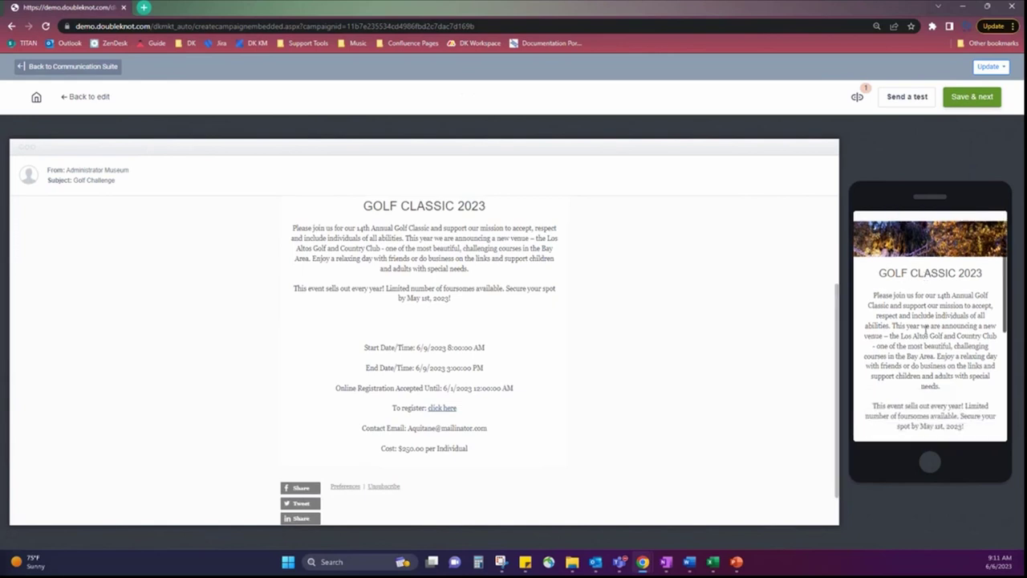
scroll(919, 340, down, 2)
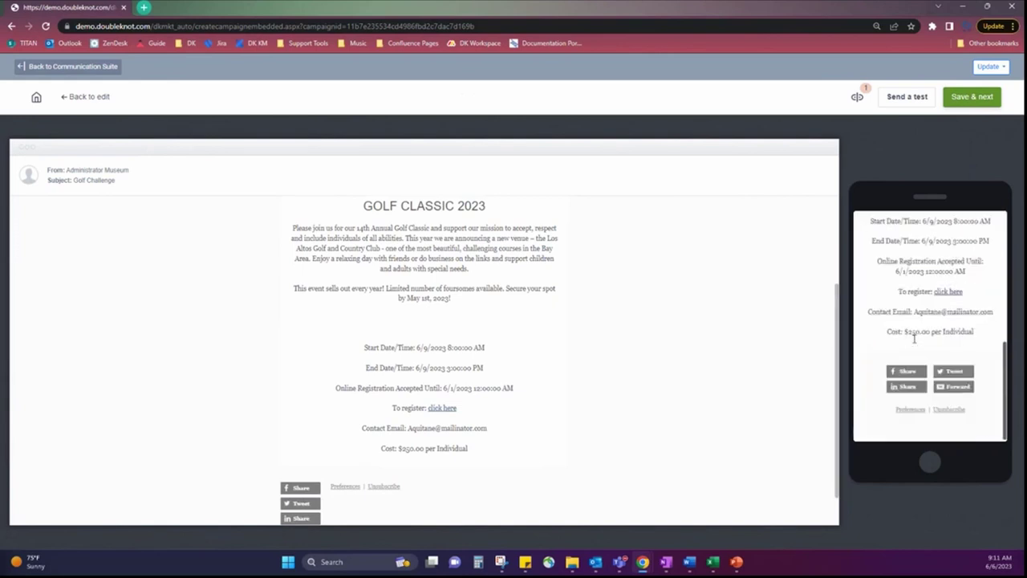
click(961, 105)
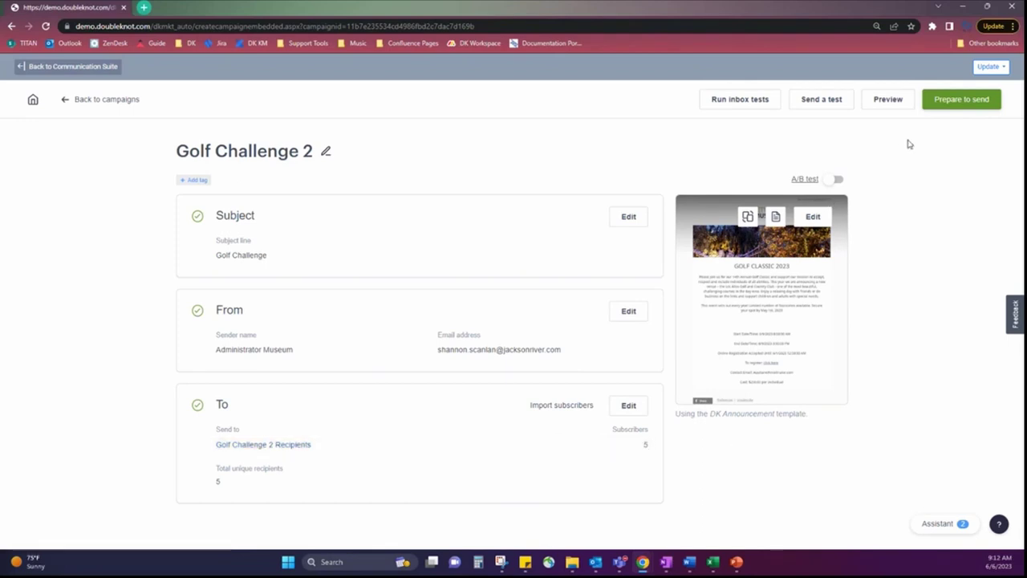
Step: Review the campaign's scheduled and immediate sending options, notification address and recipient confirmation, and cancel without sending
click(948, 112)
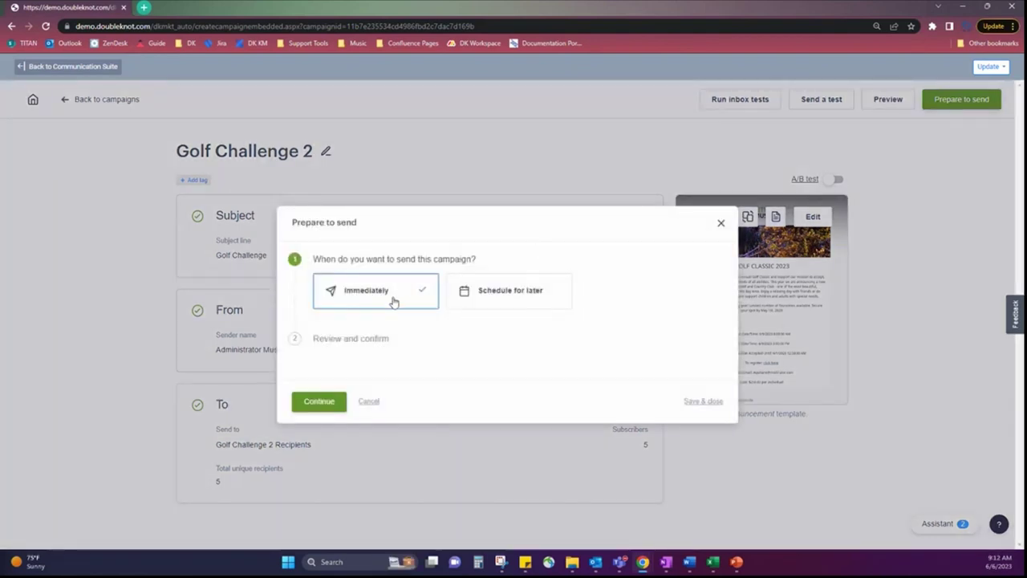
click(498, 303)
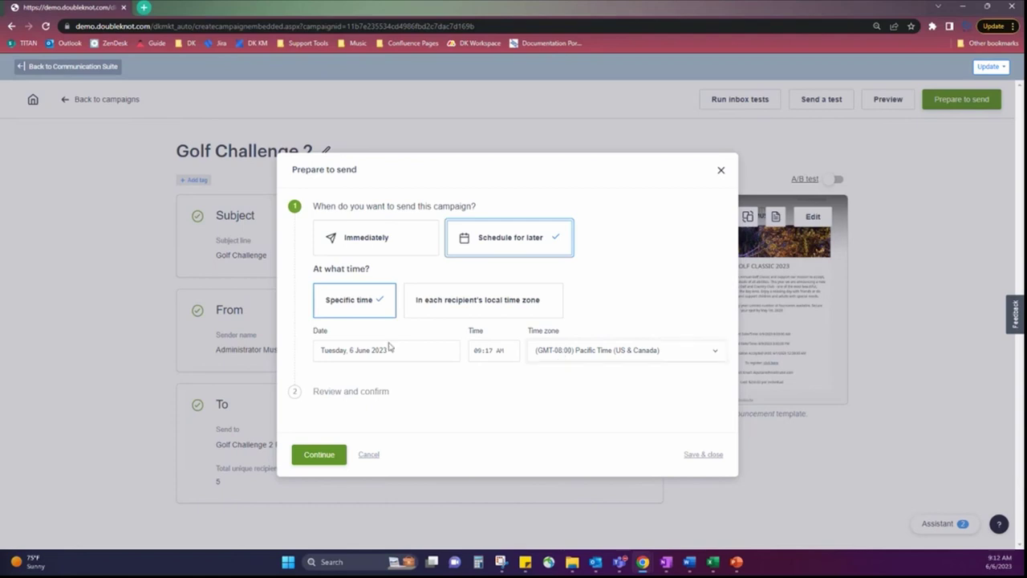
click(369, 238)
click(331, 405)
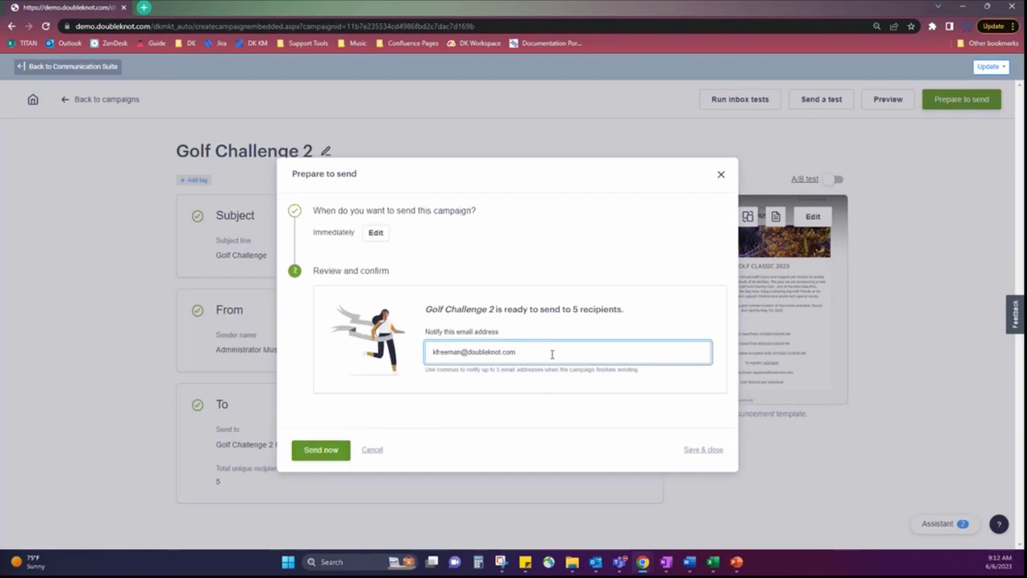
drag(546, 352, 429, 349)
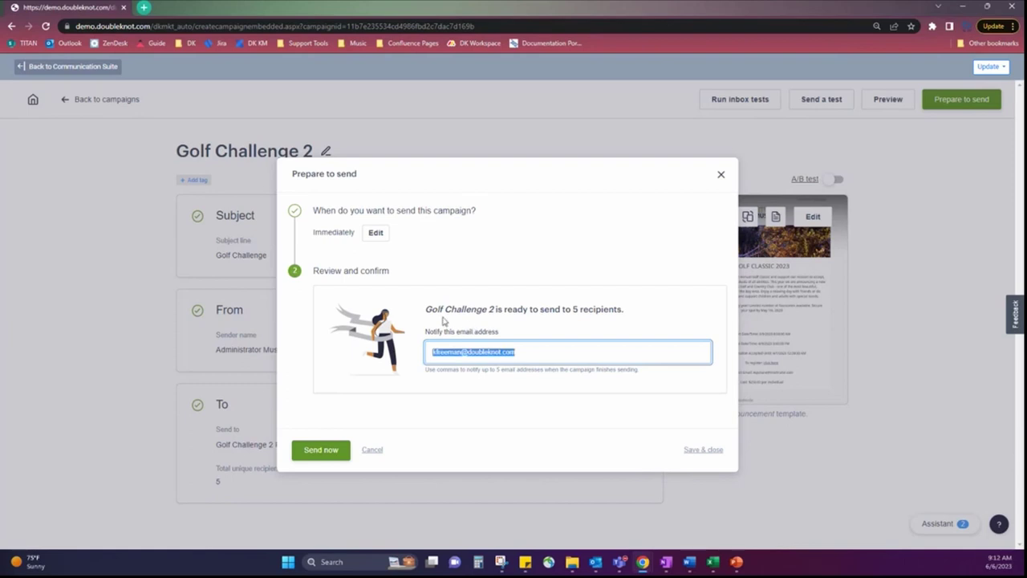
double_click(576, 309)
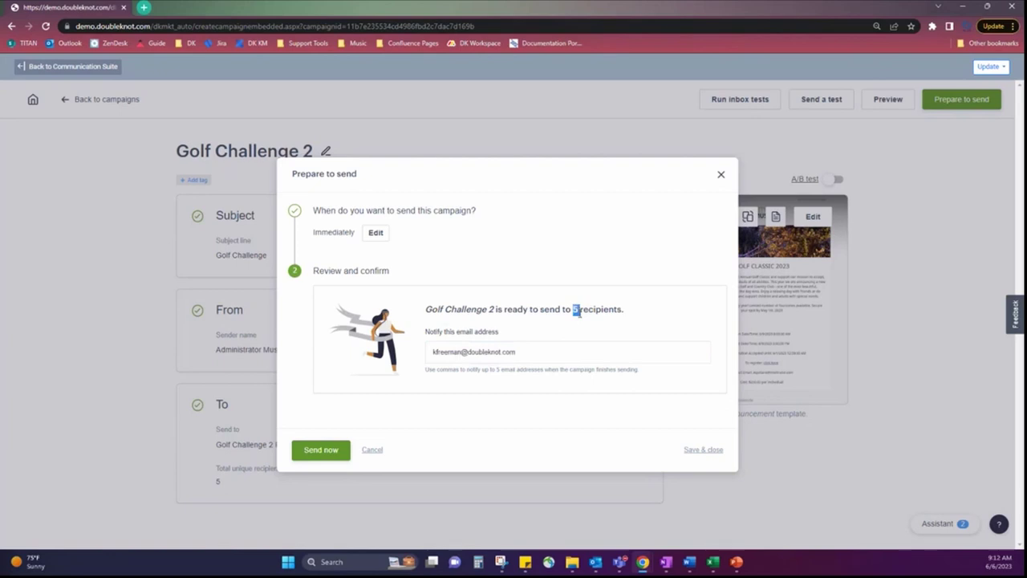
click(374, 451)
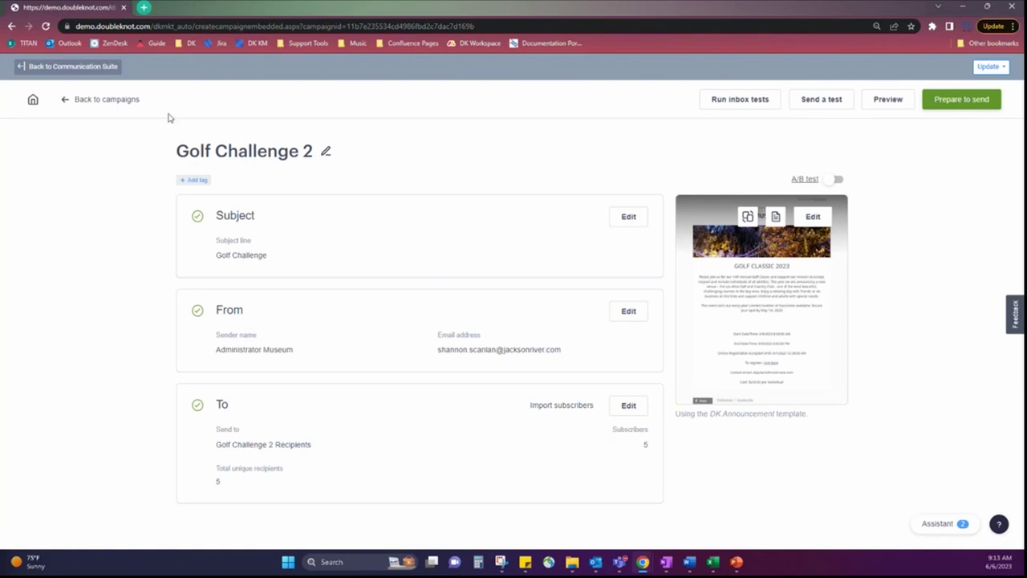
Step: Return to the campaigns overview, open the saved templates and view the options for the DK Announcement template
click(132, 108)
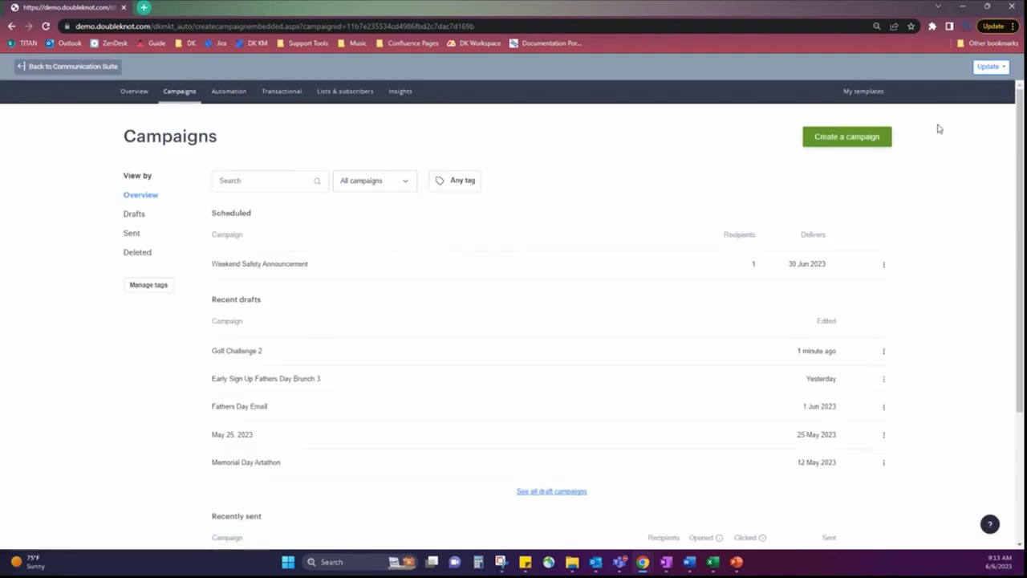
click(864, 94)
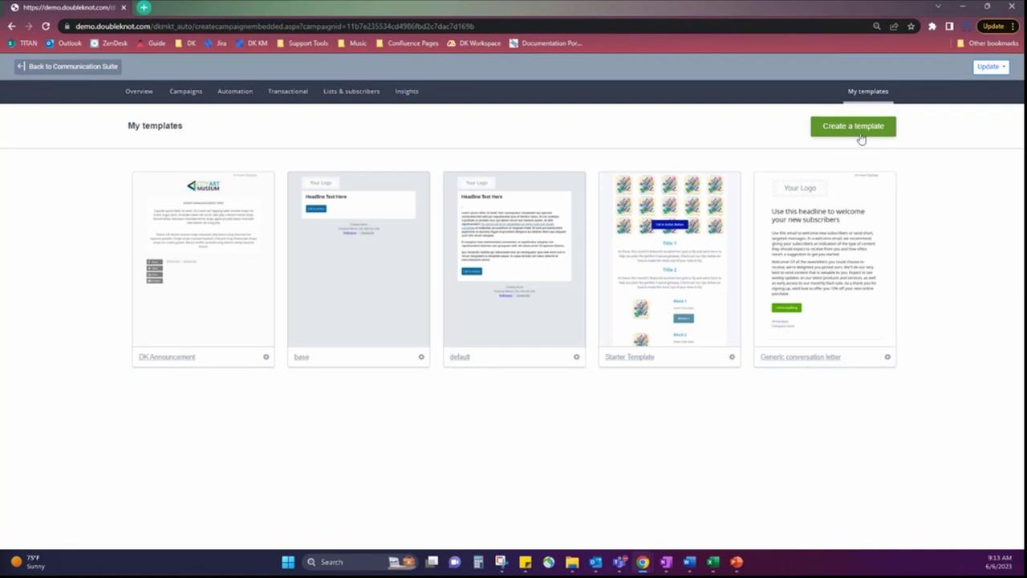
click(266, 358)
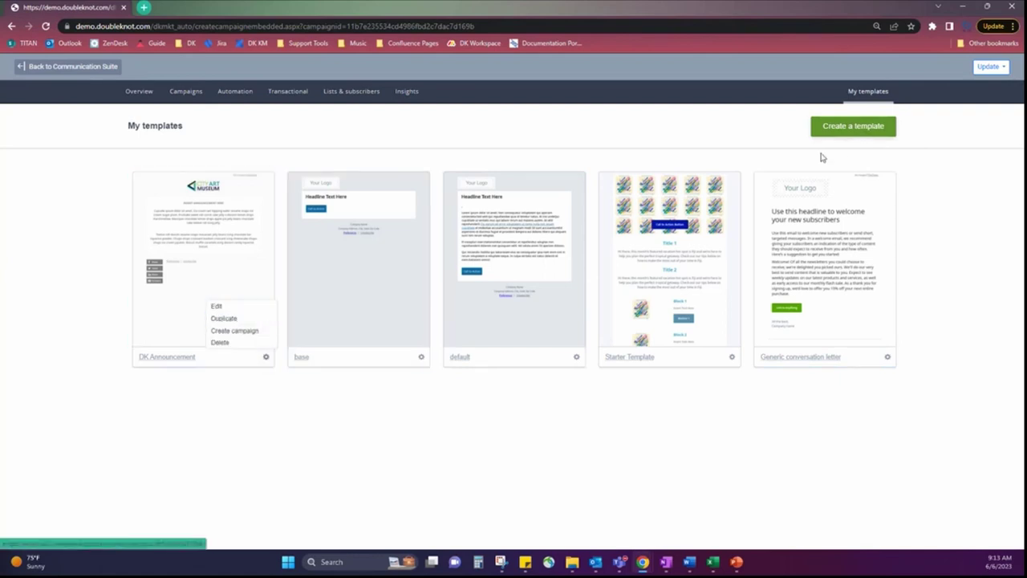
Step: Start a new template, look at the recent emails offered as starting points, and go back to build it from scratch
click(862, 135)
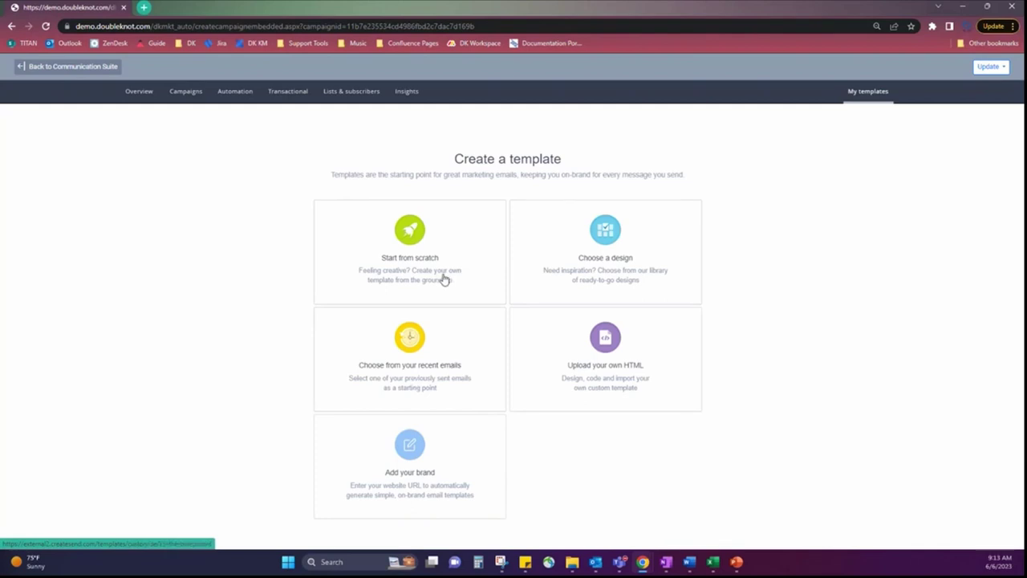
click(439, 347)
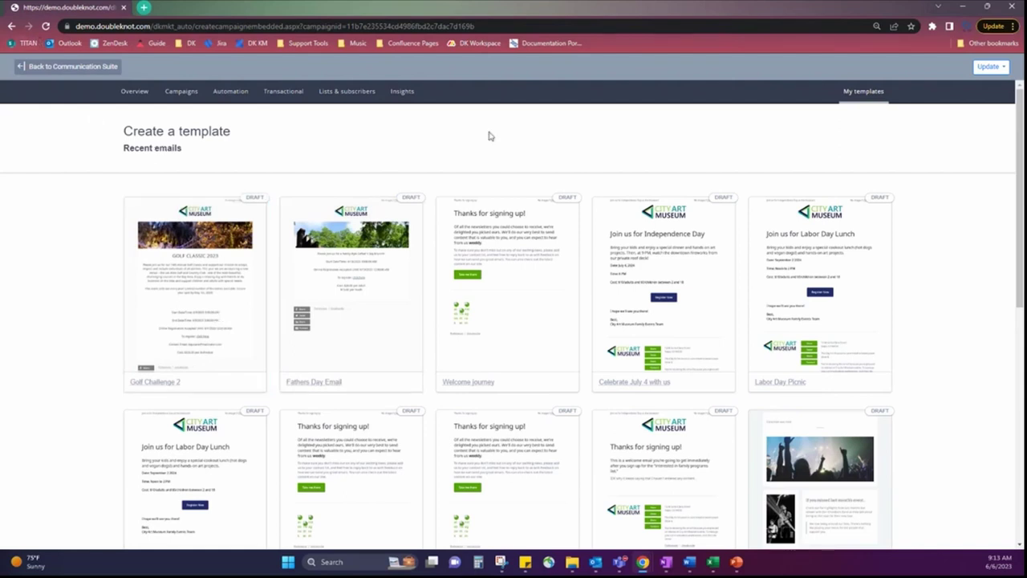
click(11, 27)
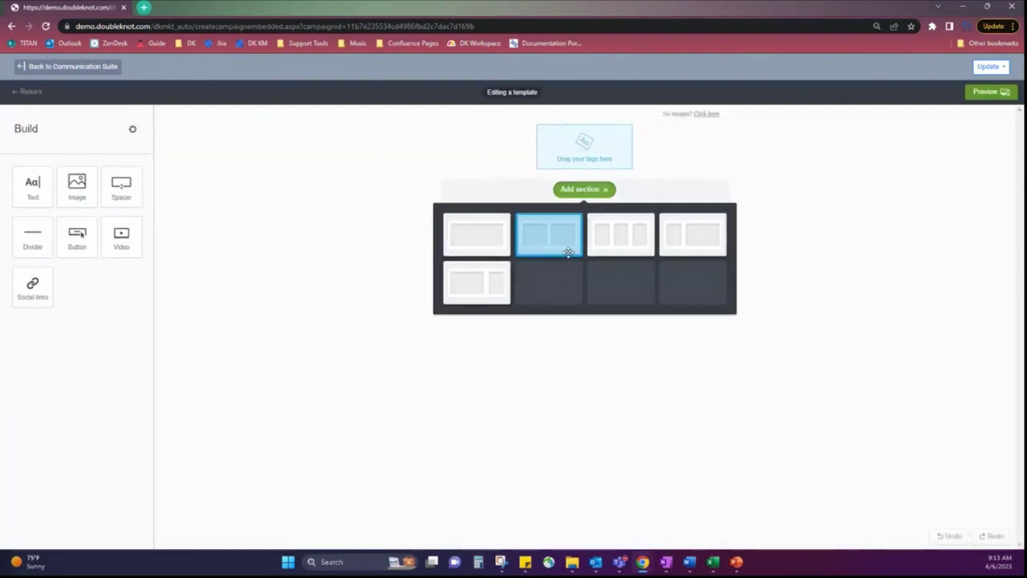
Step: Add a section with a wide and a narrow column, placing an image block in the wide column and a text block in the narrow one
click(497, 279)
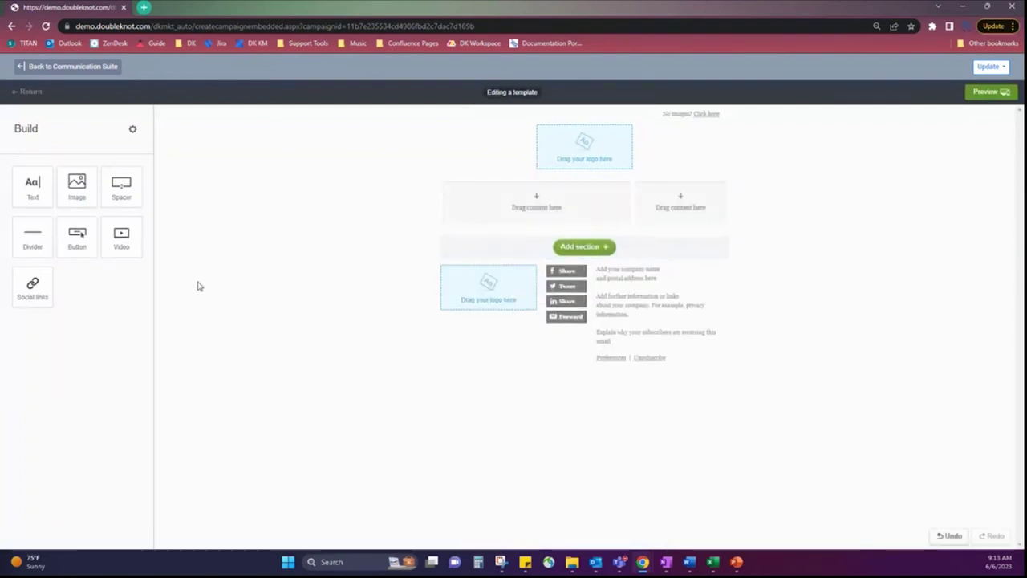
drag(77, 193, 544, 204)
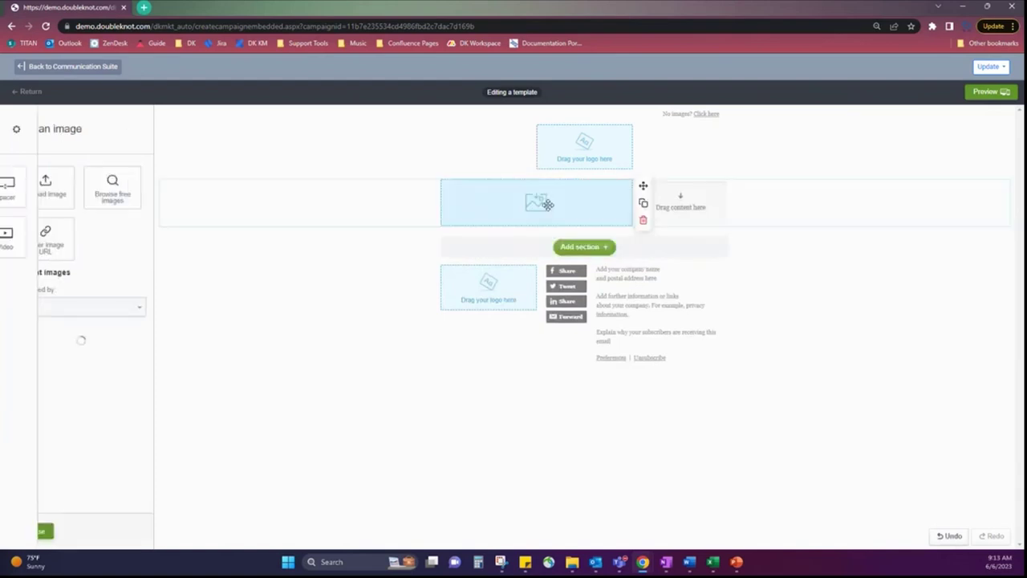
click(672, 213)
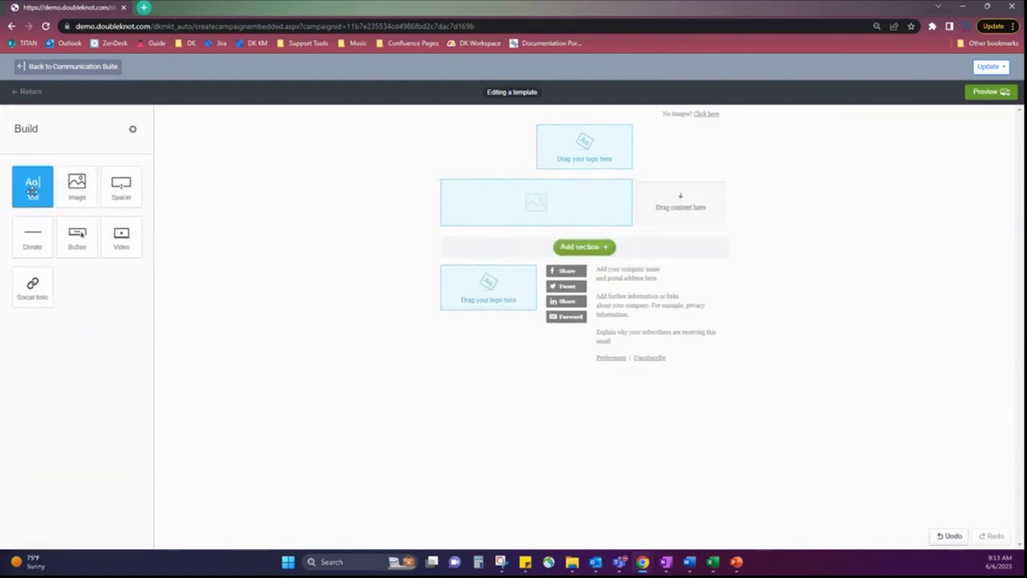
drag(32, 186, 677, 207)
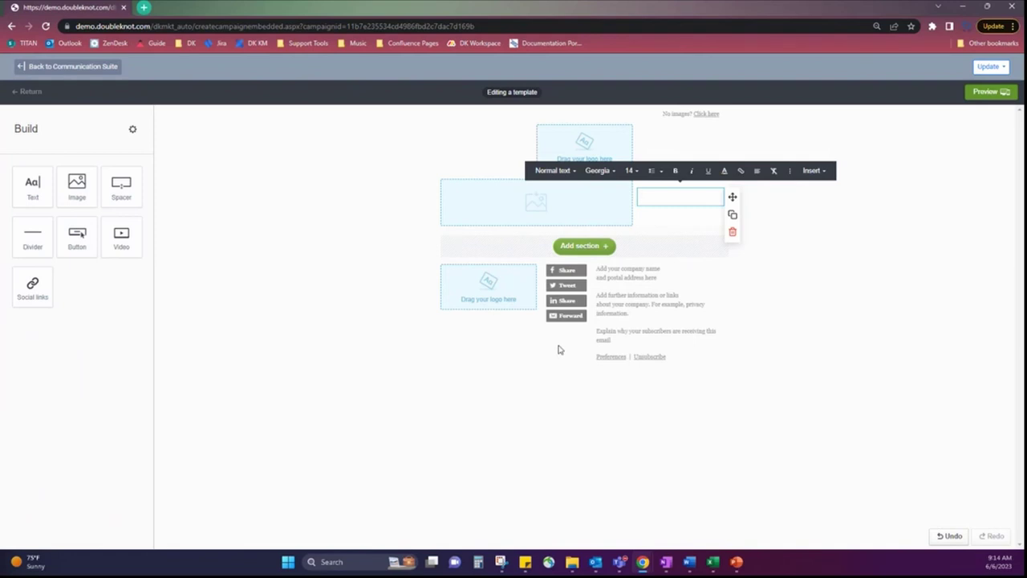
Step: Add the recent photo of the brick house to the wide column and delete the empty image placeholder above it
click(986, 94)
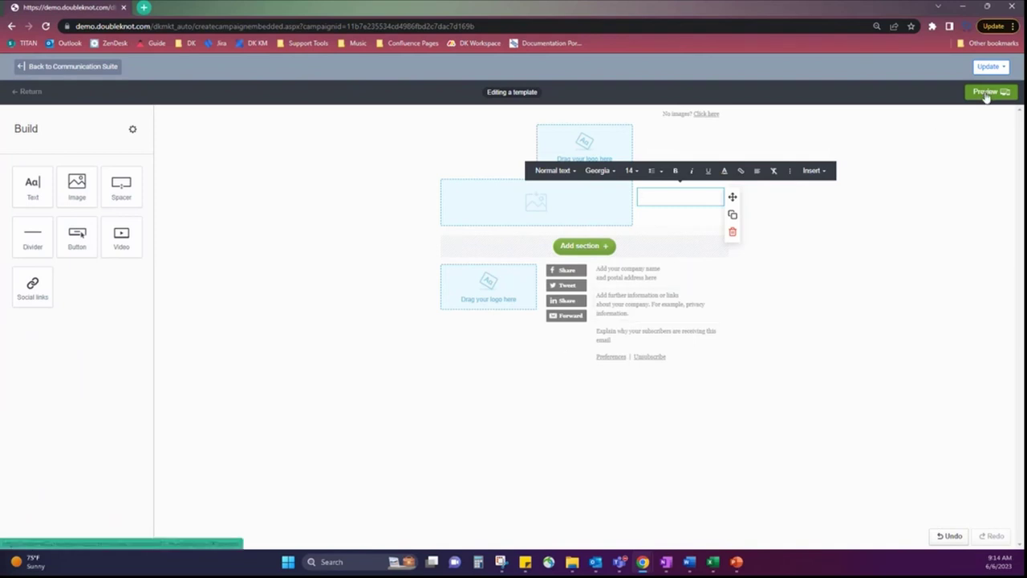
click(488, 205)
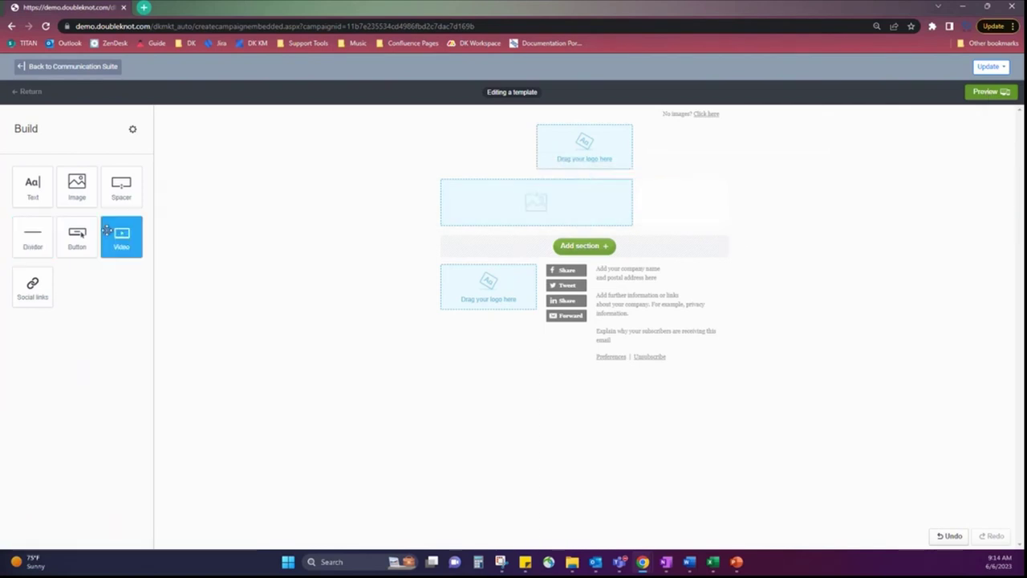
click(77, 186)
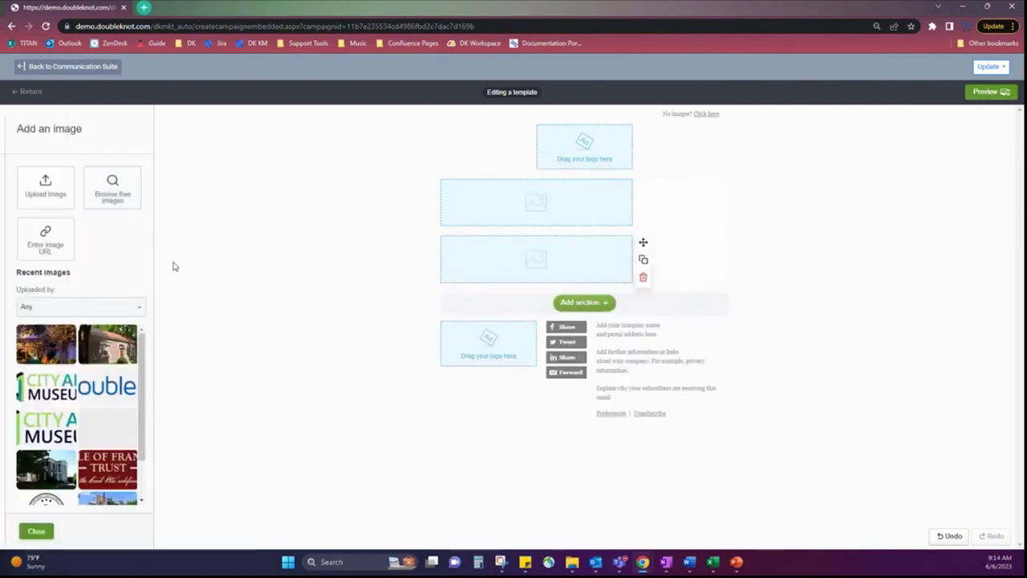
click(101, 345)
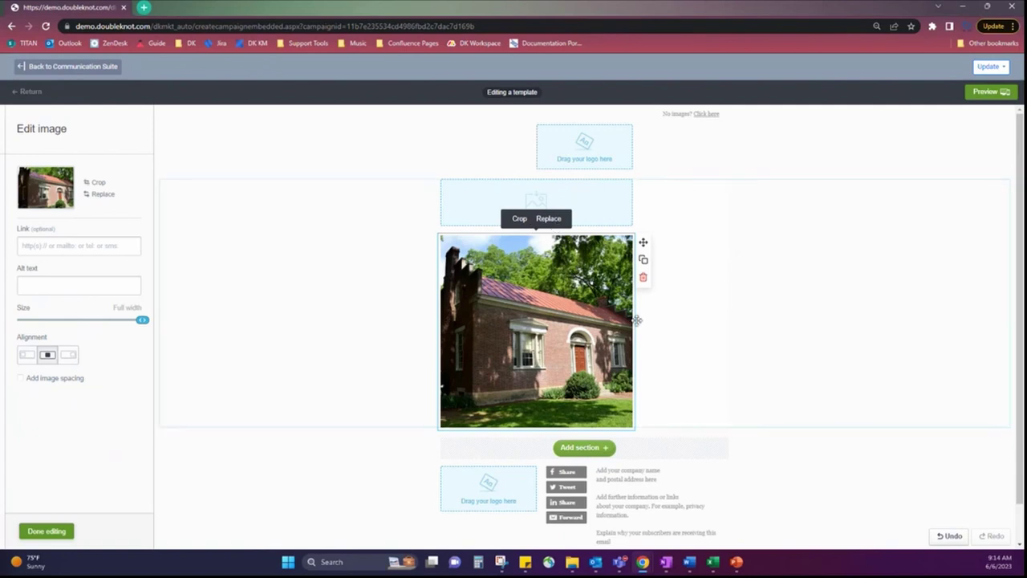
click(679, 332)
click(572, 206)
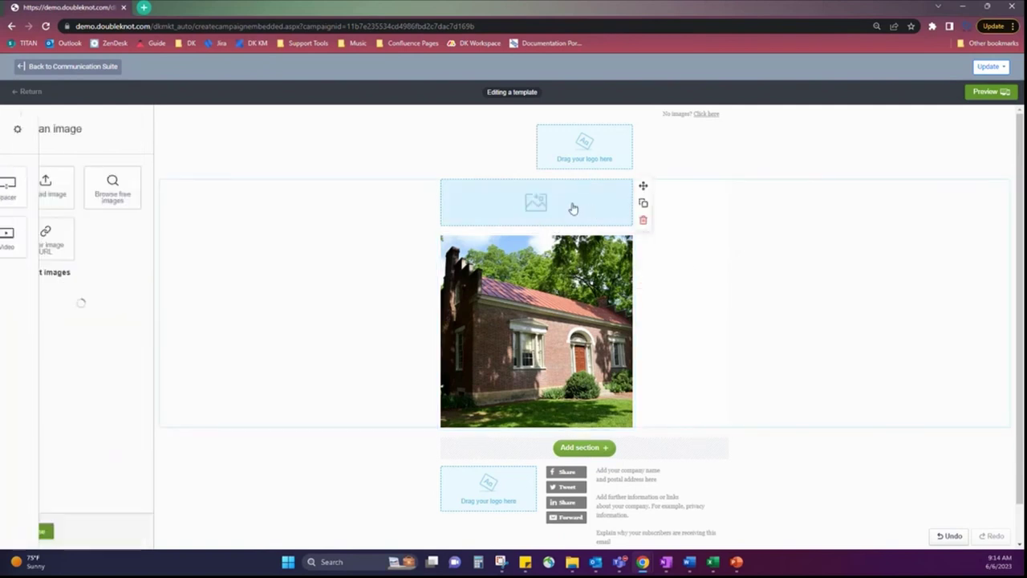
click(643, 222)
click(644, 191)
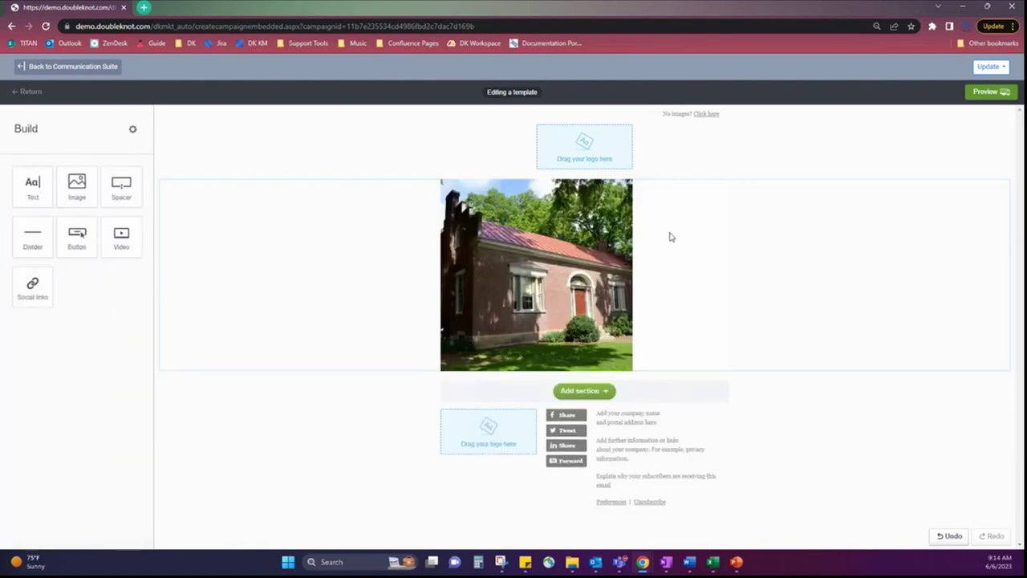
Step: Enter "Text here" in the text block beside the brick house photo
click(671, 236)
click(667, 193)
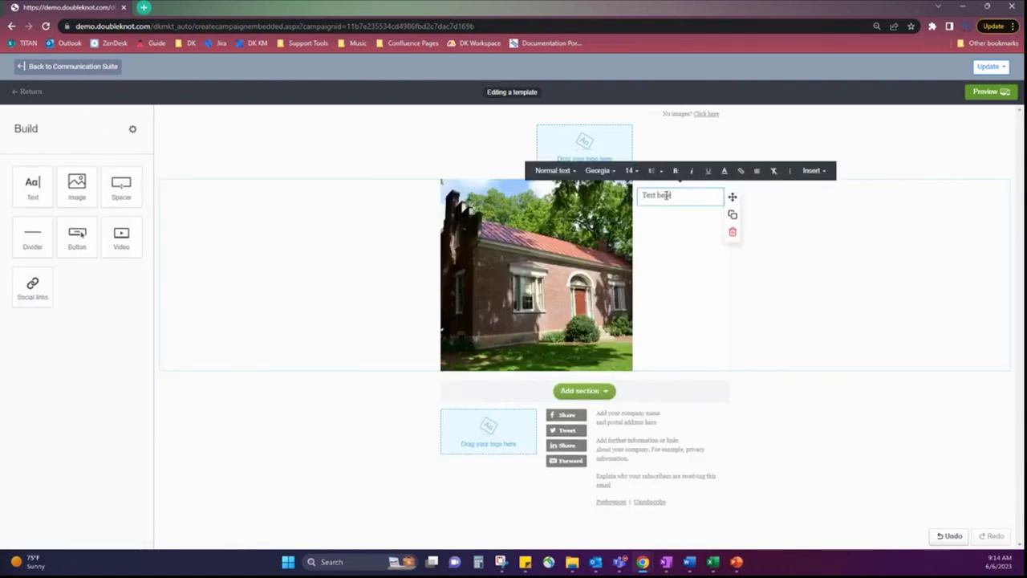
click(829, 248)
Step: Preview the template and open its naming prompt for saving, but leave for the Communication Suite without naming it
click(995, 95)
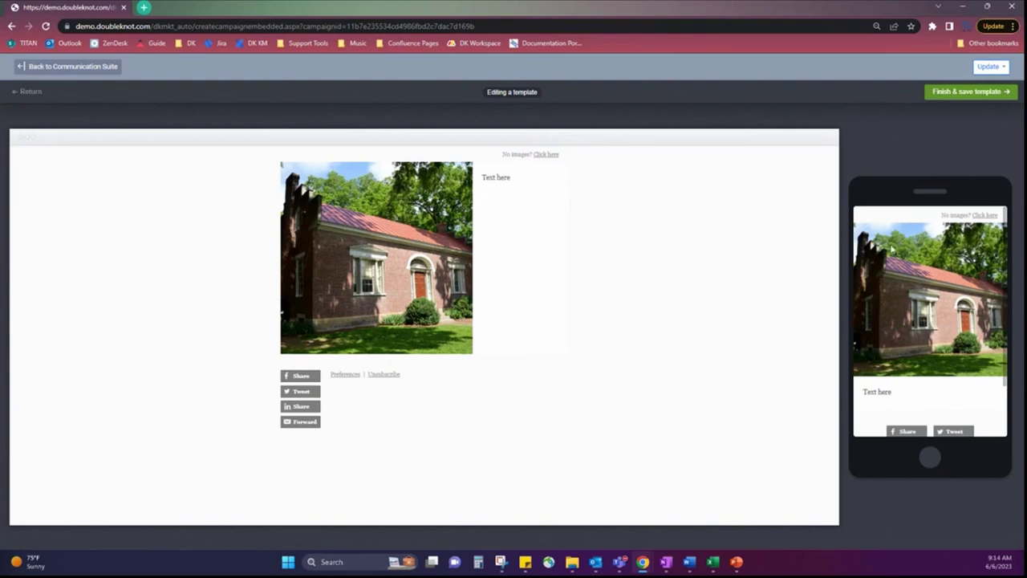
click(952, 94)
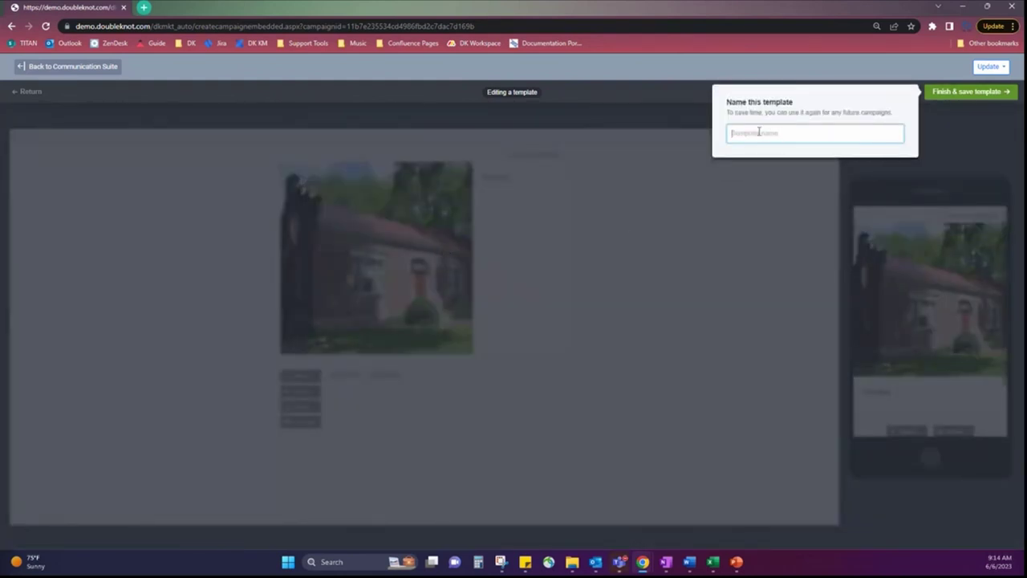
click(82, 70)
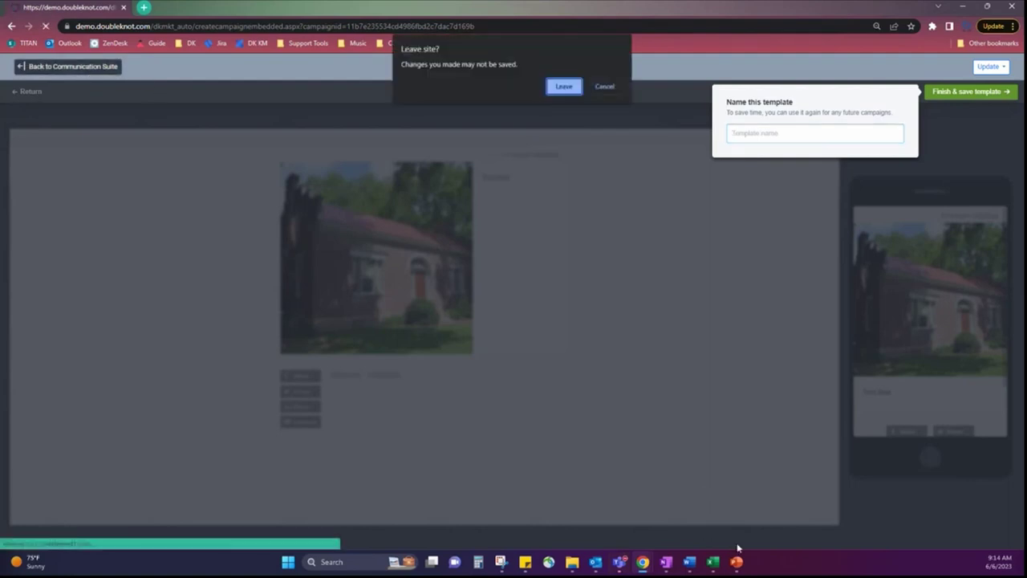